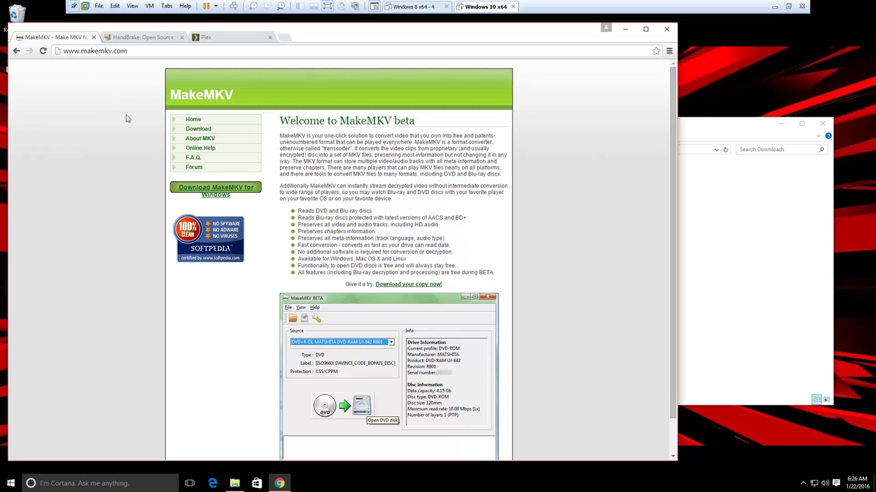
View the HandBrake website, then bring the Downloads folder containing the two installers to the front.
left_click(125, 38)
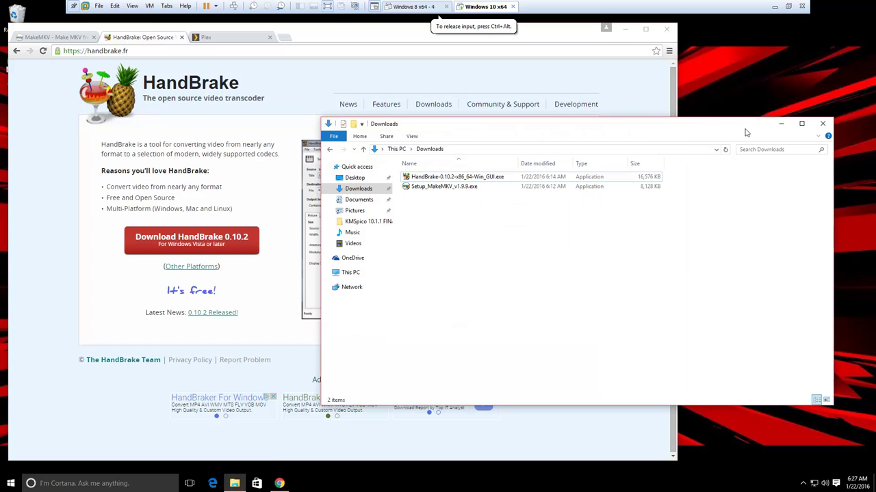
left_click(72, 34)
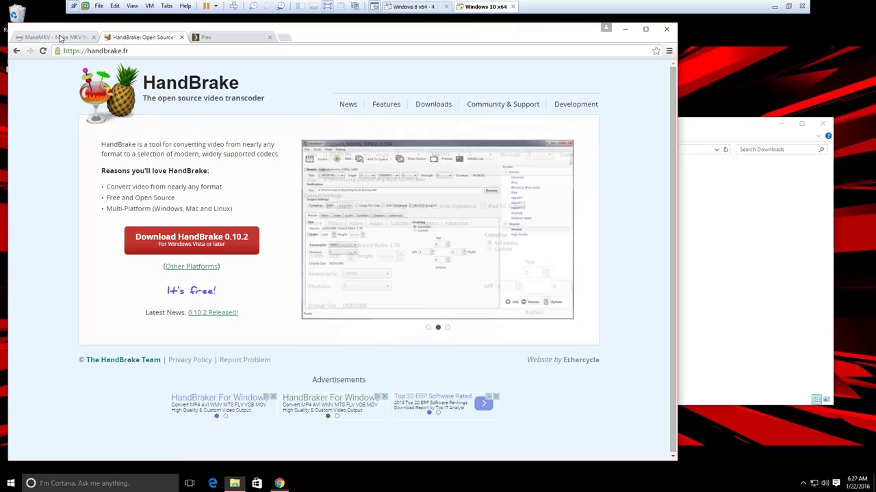
left_click(142, 37)
left_click(795, 293)
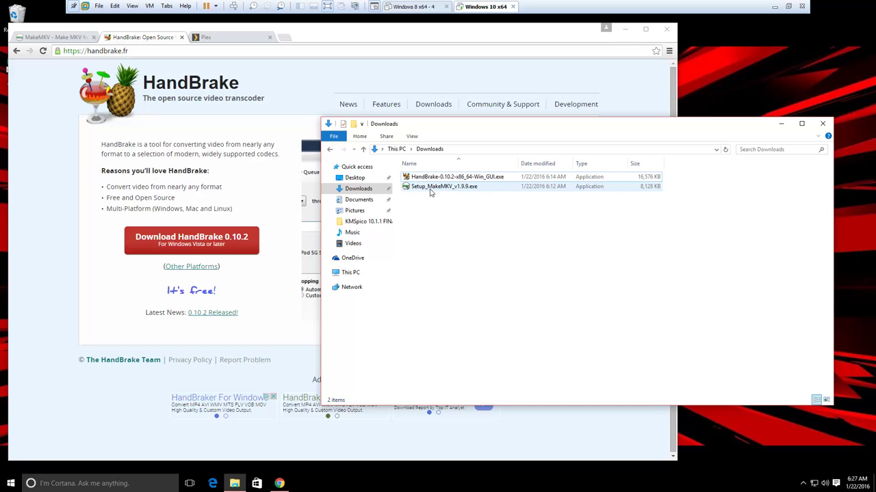
Install MakeMKV v1.9.9 from its downloaded setup file in English, accepting the license and keeping the default folder.
double_click(461, 189)
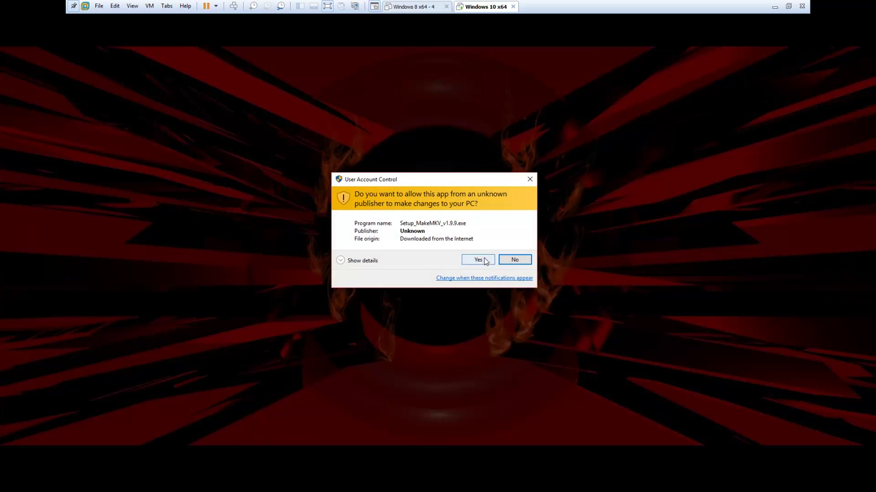
left_click(476, 259)
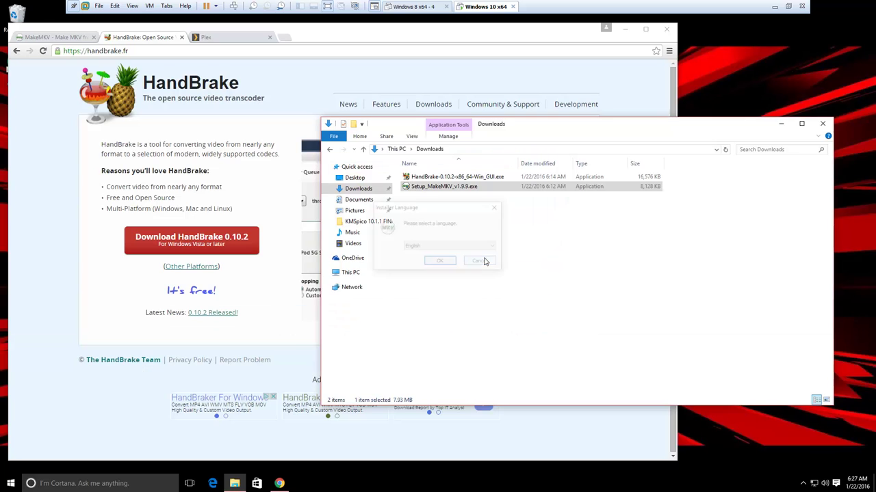
left_click(439, 262)
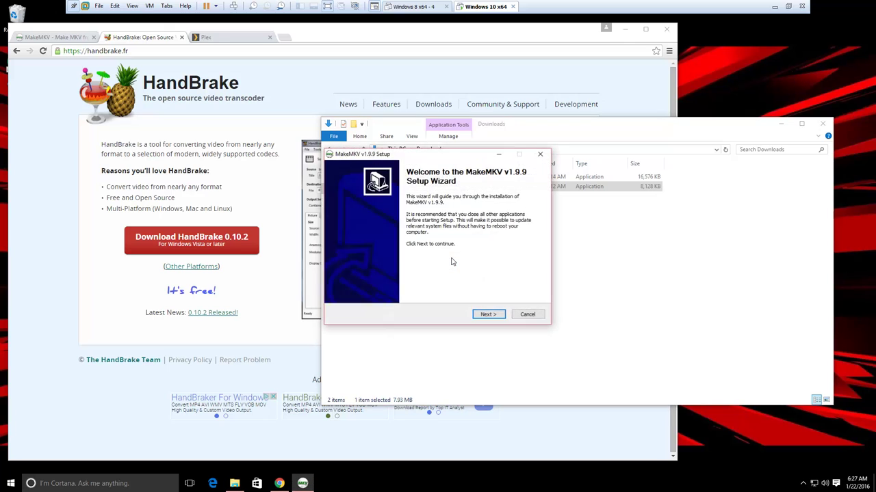
left_click(482, 316)
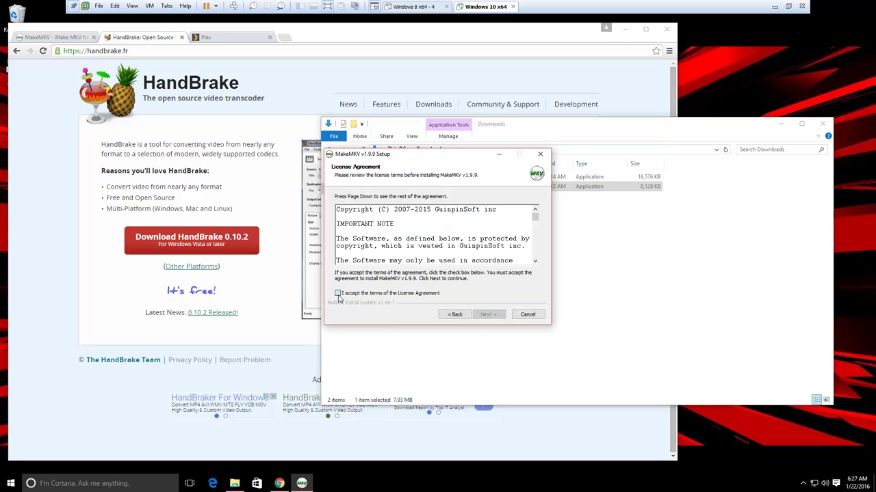
left_click(337, 293)
left_click(485, 314)
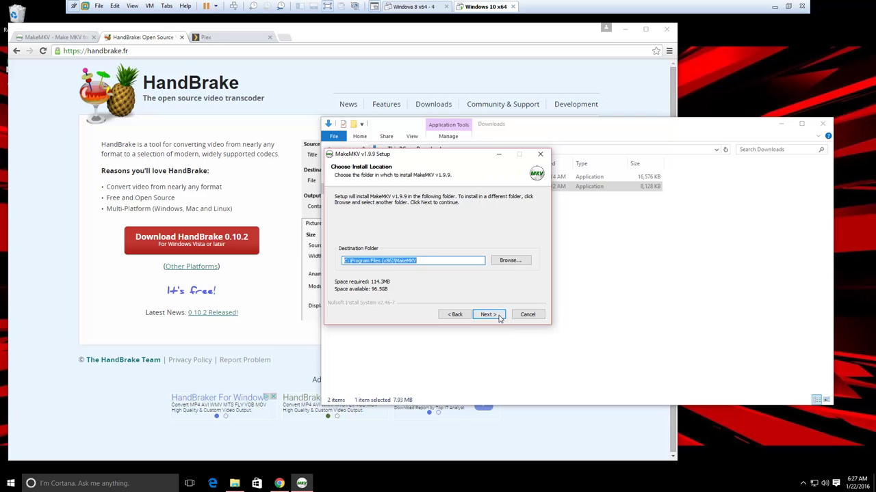
left_click(488, 315)
left_click(490, 314)
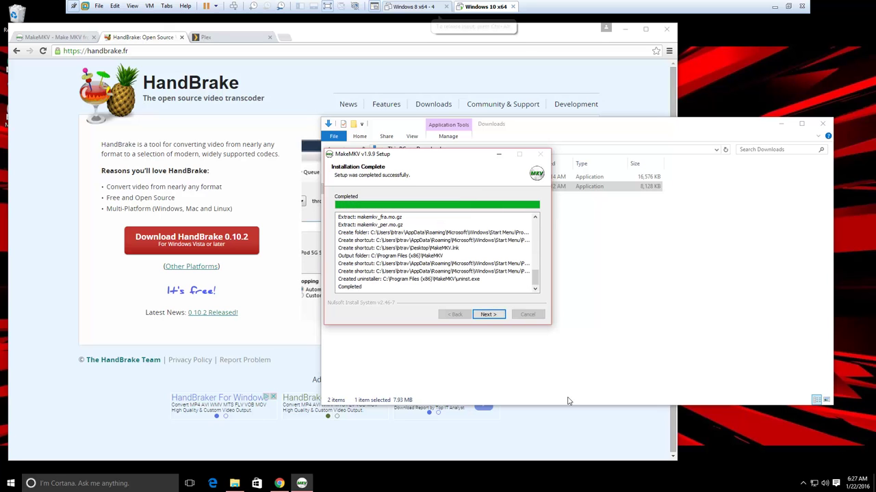
left_click(484, 314)
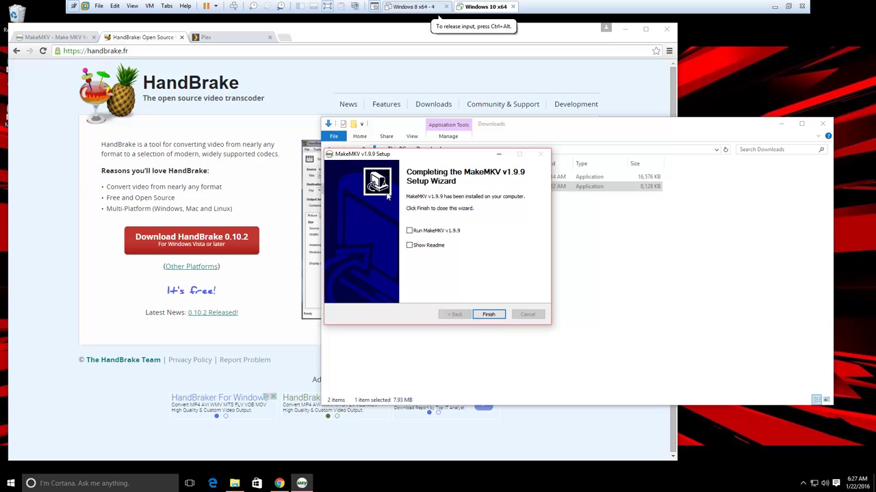
left_click(484, 315)
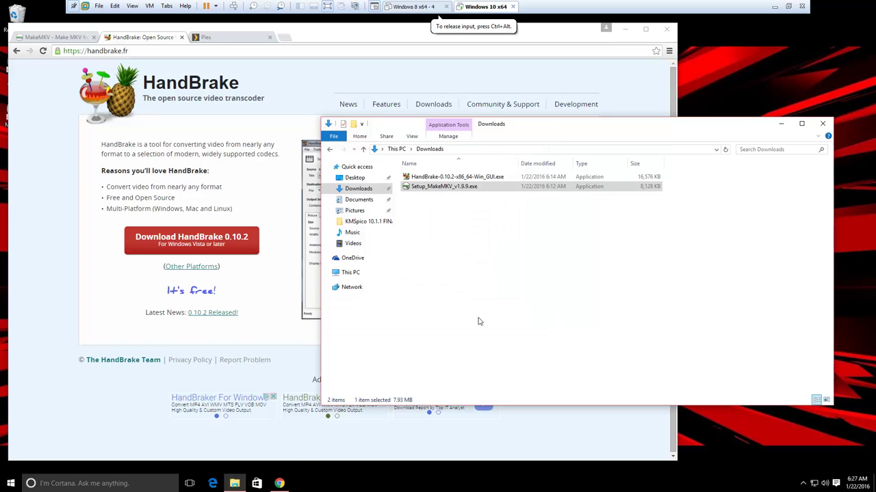
Install HandBrake 0.10.2 from its downloaded setup file, keeping the default destination folder.
left_click(421, 179)
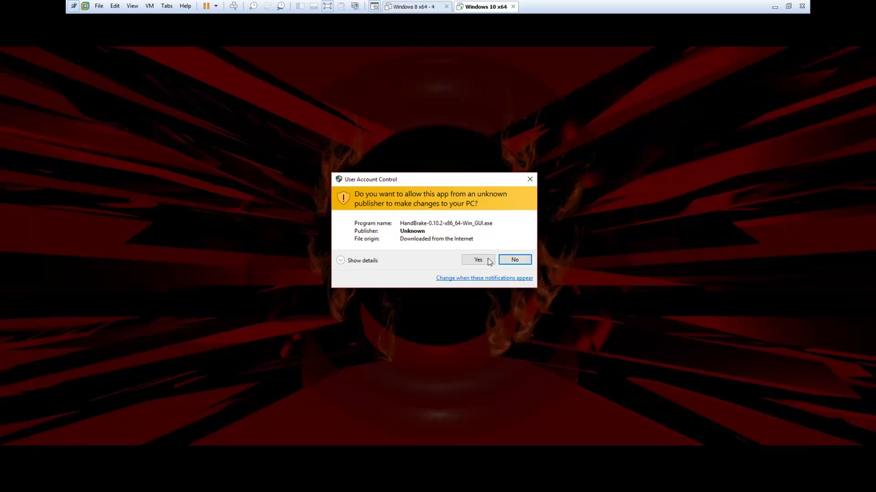
left_click(474, 259)
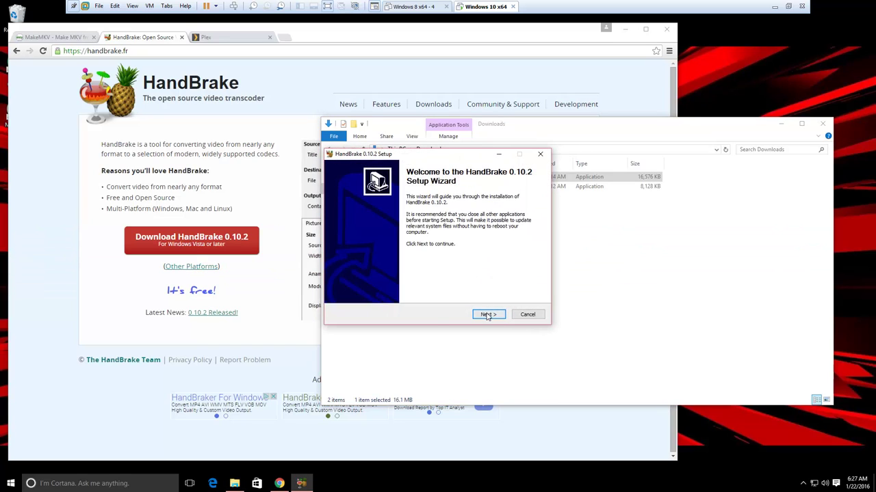
left_click(487, 314)
left_click(478, 314)
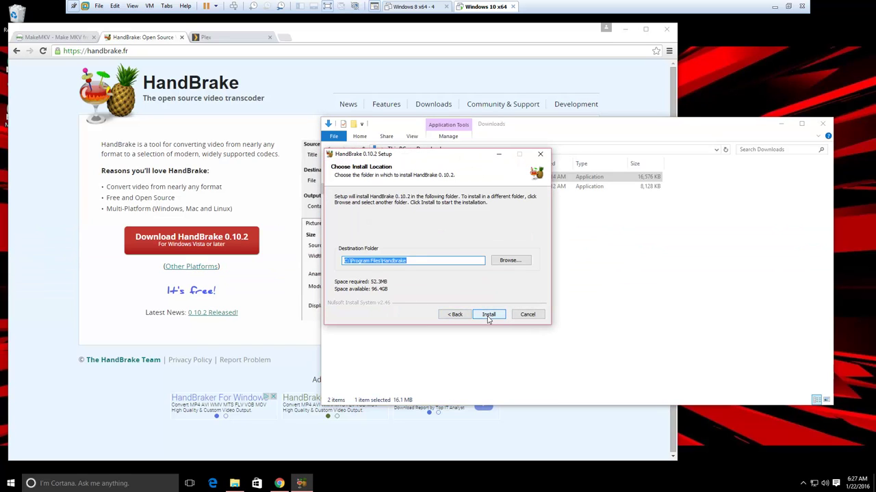
left_click(488, 316)
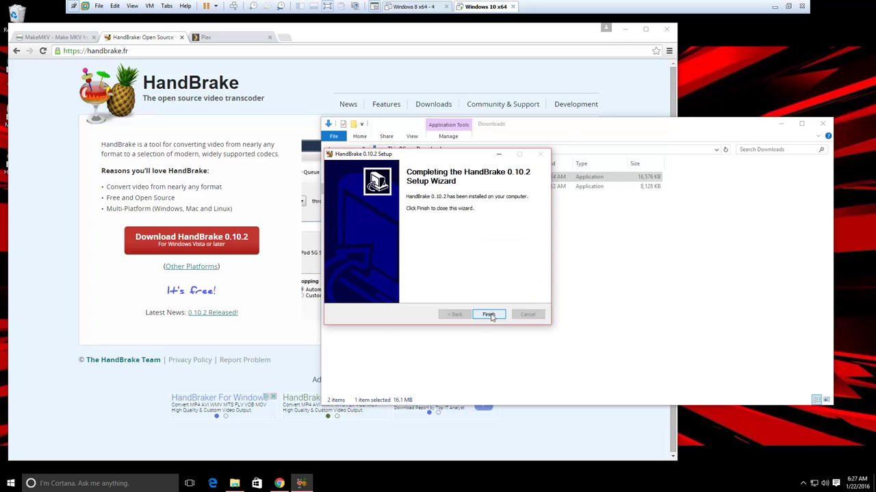
left_click(488, 315)
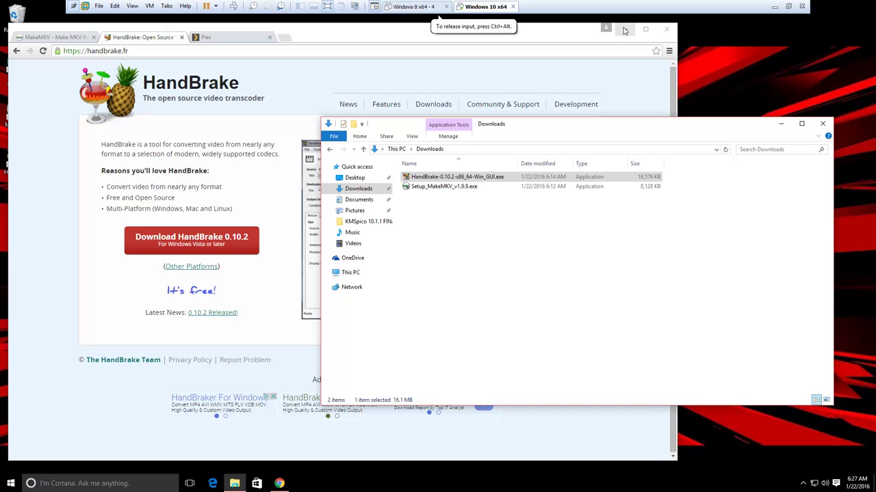
Minimize the browser, launch MakeMKV from the desktop, and reposition its window.
left_click(624, 30)
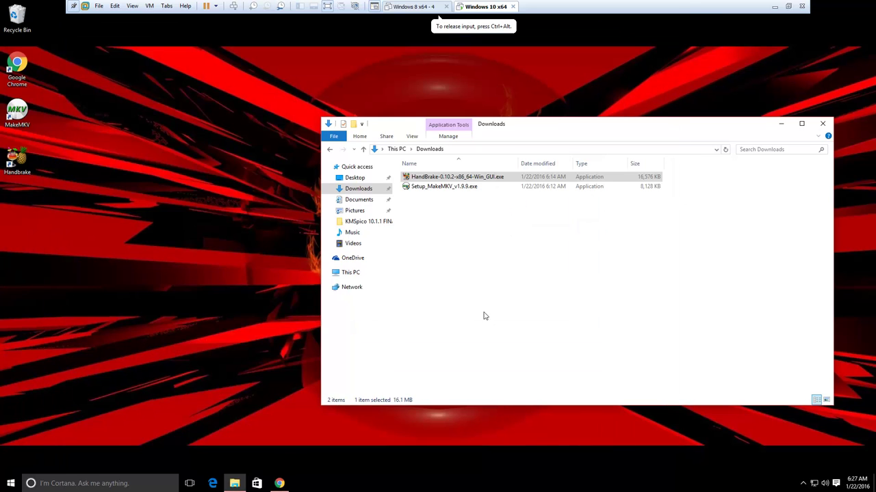
left_click(124, 179)
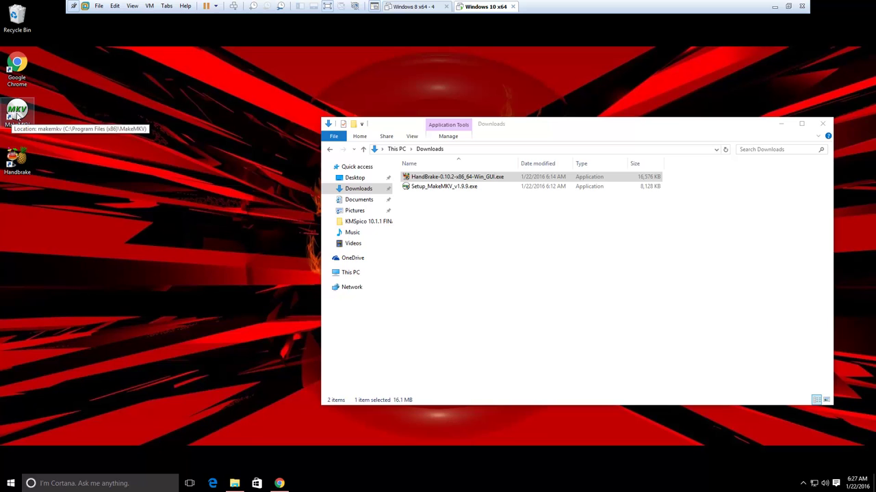
double_click(17, 112)
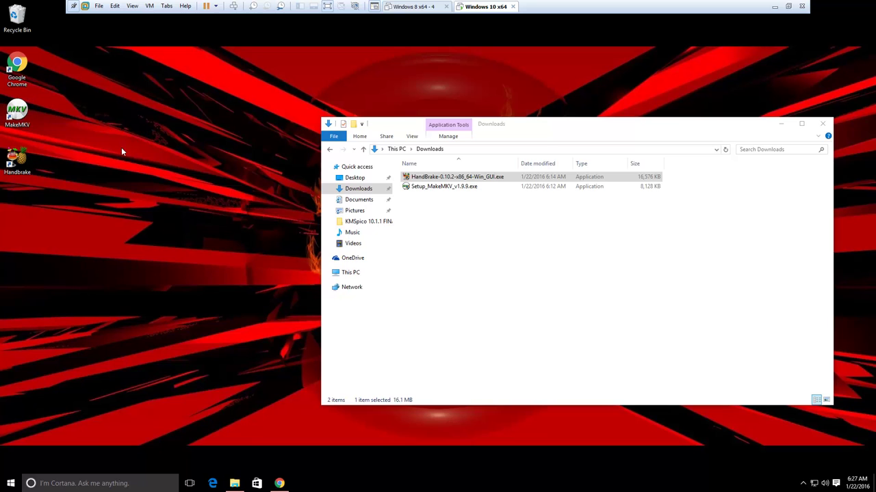
left_click_drag(395, 126, 315, 106)
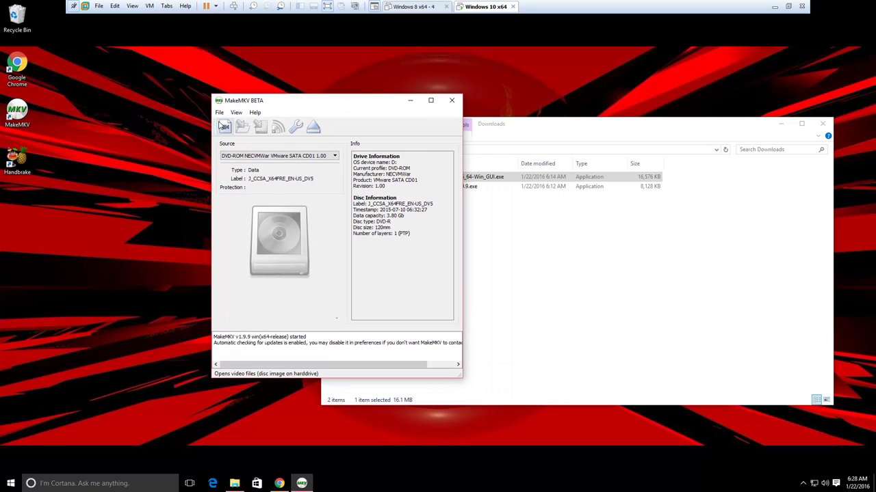
left_click(220, 113)
mouse_move(232, 135)
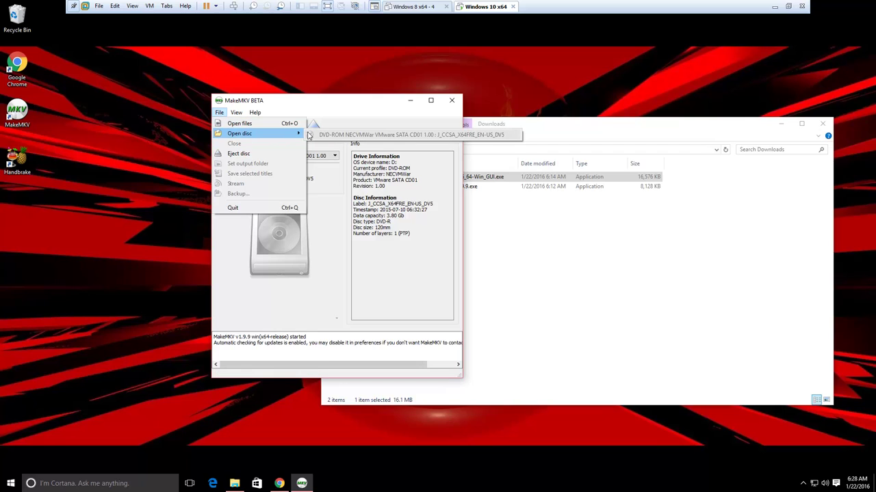
mouse_move(286, 133)
left_click(293, 71)
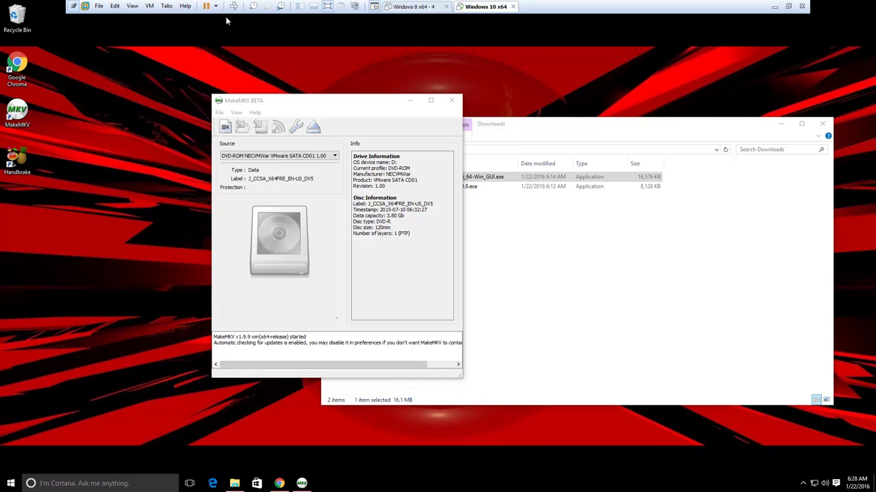
Set the Windows 10 virtual machine's CD/DVD device to use the physical drive with Auto detect.
left_click(150, 5)
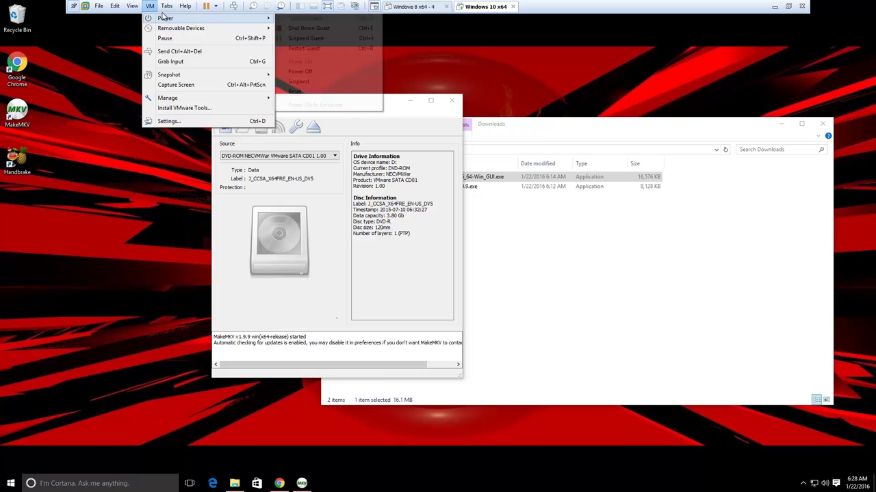
left_click(173, 120)
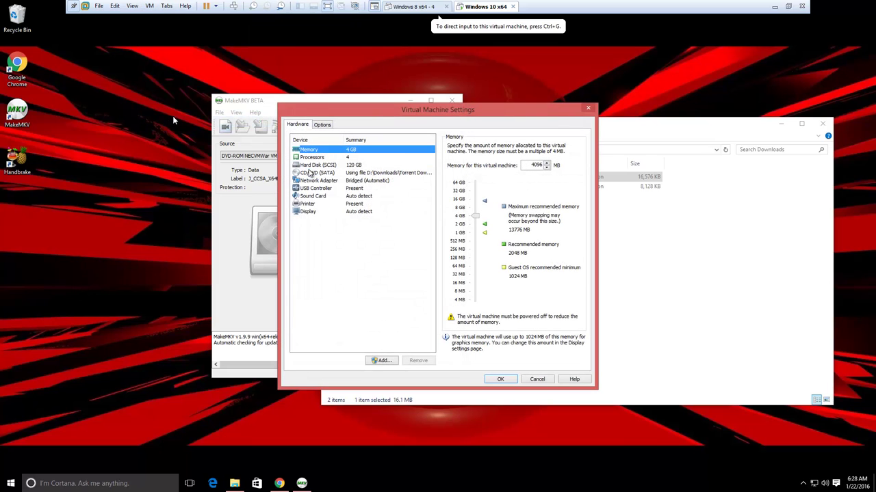
left_click(313, 172)
left_click(450, 179)
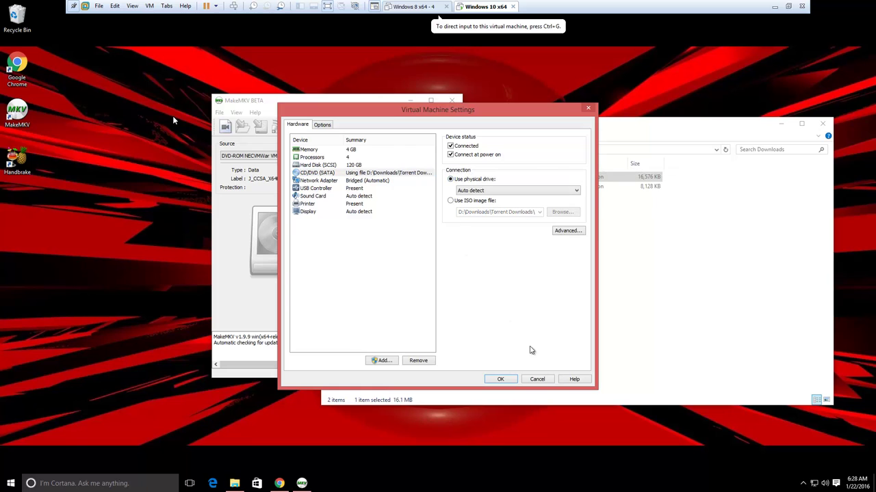
left_click(504, 379)
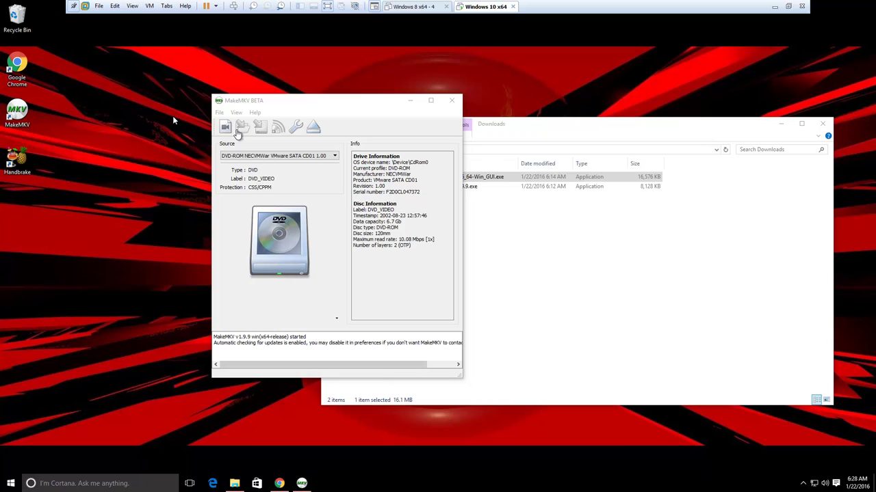
left_click(220, 113)
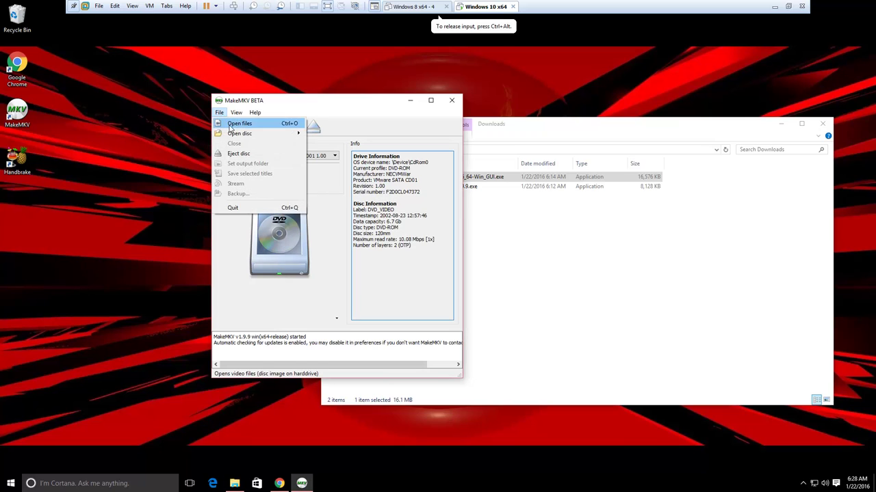
left_click(229, 132)
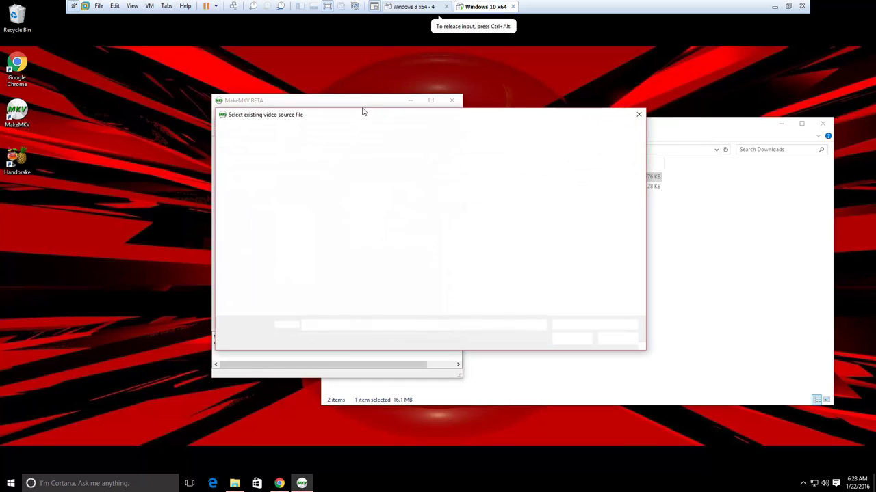
left_click(638, 114)
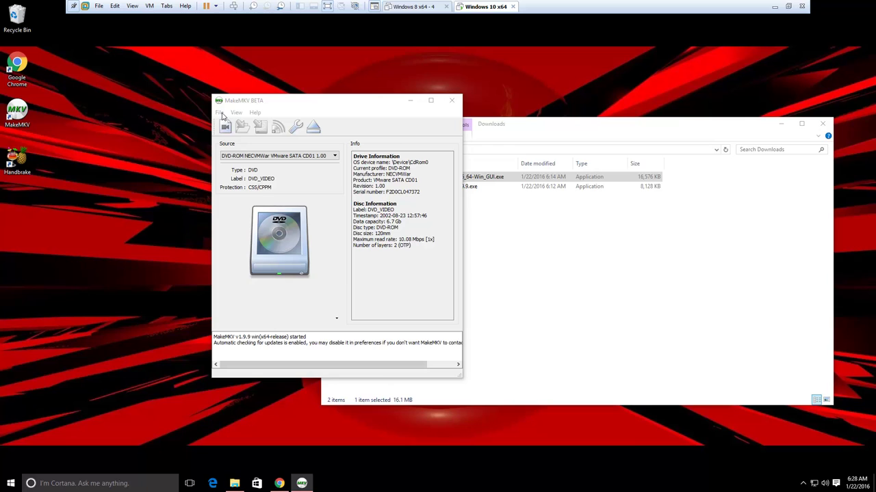
Open the DVD_VIDEO disc from the DVD-ROM drive in MakeMKV to scan its titles.
left_click(274, 102)
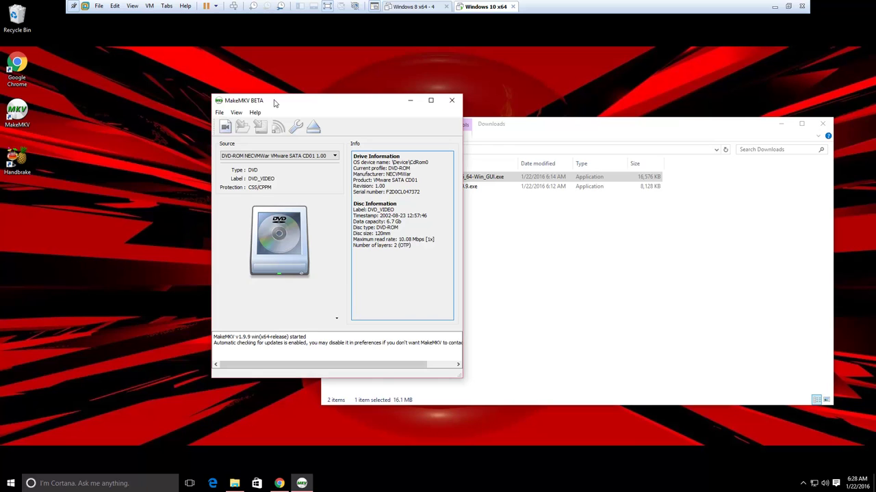
left_click(219, 112)
mouse_move(258, 137)
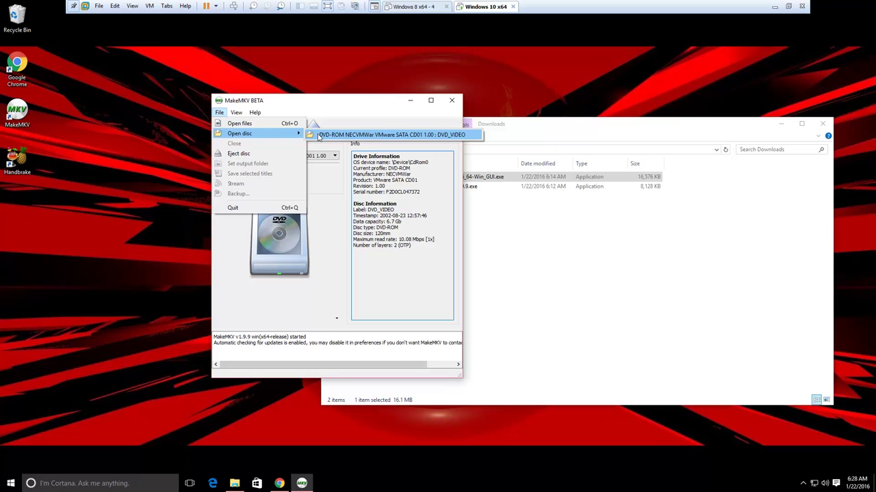
left_click(321, 135)
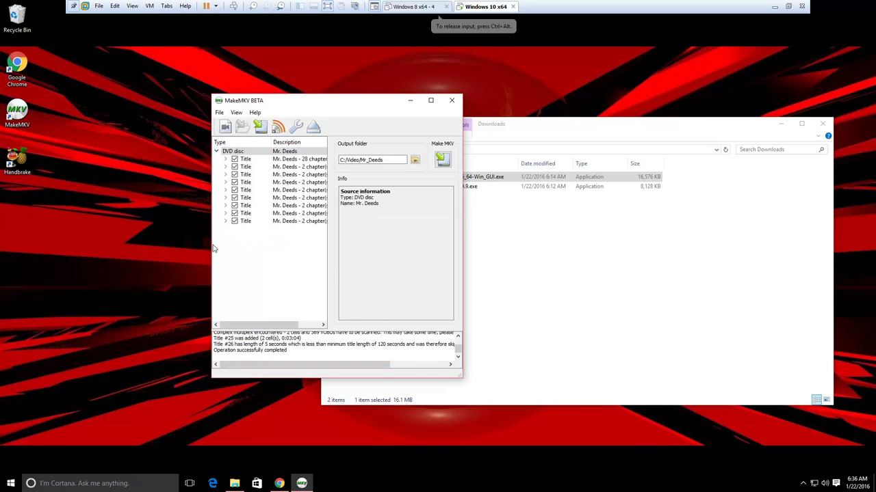
Widen the MakeMKV window and deselect every Mr. Deeds title except the 28-chapter, 3.6 GB one.
left_click_drag(212, 236, 107, 232)
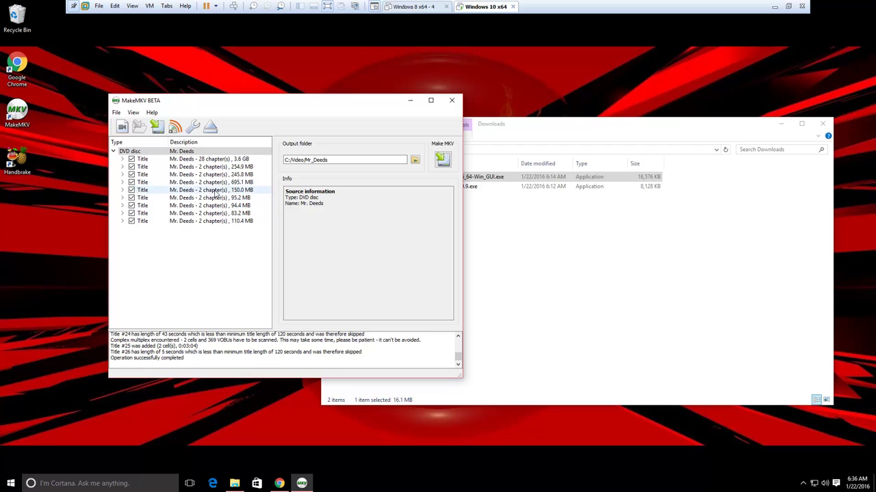
left_click(131, 167)
left_click(131, 174)
left_click(131, 182)
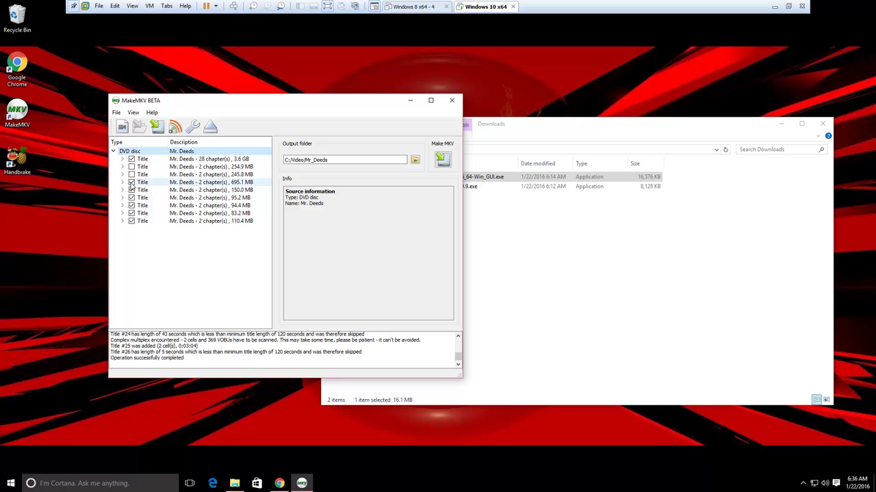
left_click(131, 190)
left_click(131, 197)
left_click(132, 205)
left_click(131, 212)
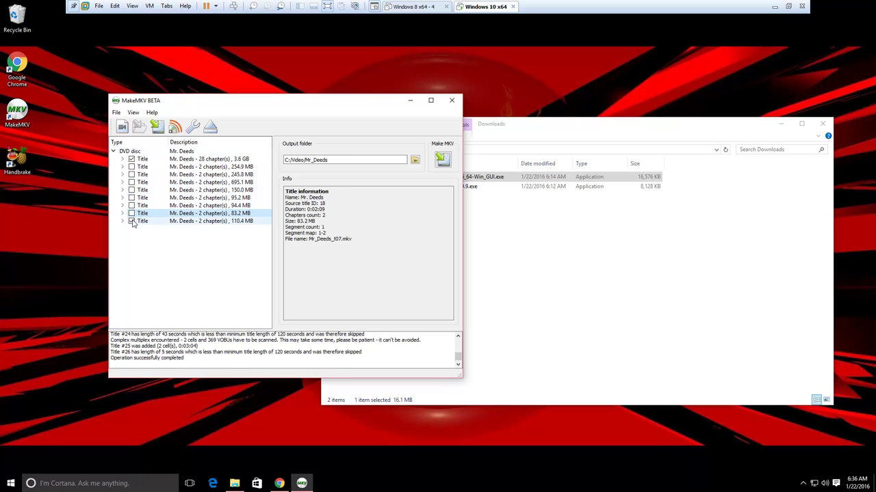
left_click(131, 221)
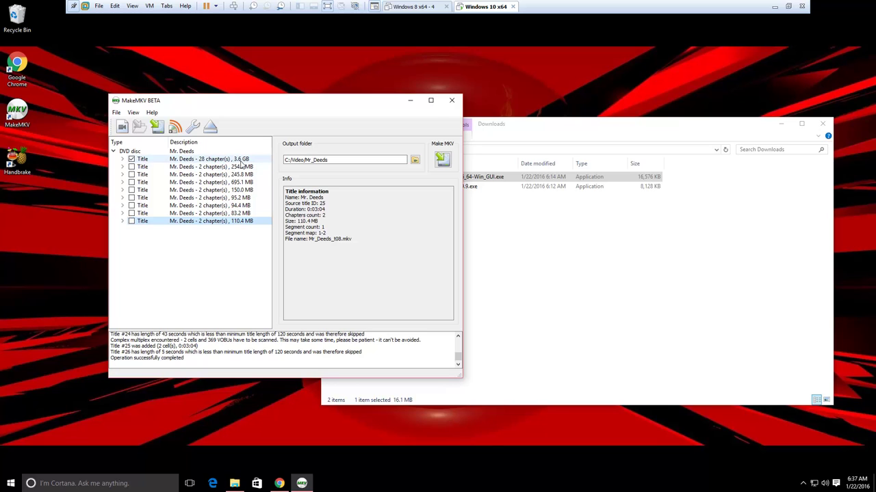
Save the selected title as an MKV in C:/Video/Mr_Deeds, creating the directory, and dismiss the completion notice.
left_click(440, 160)
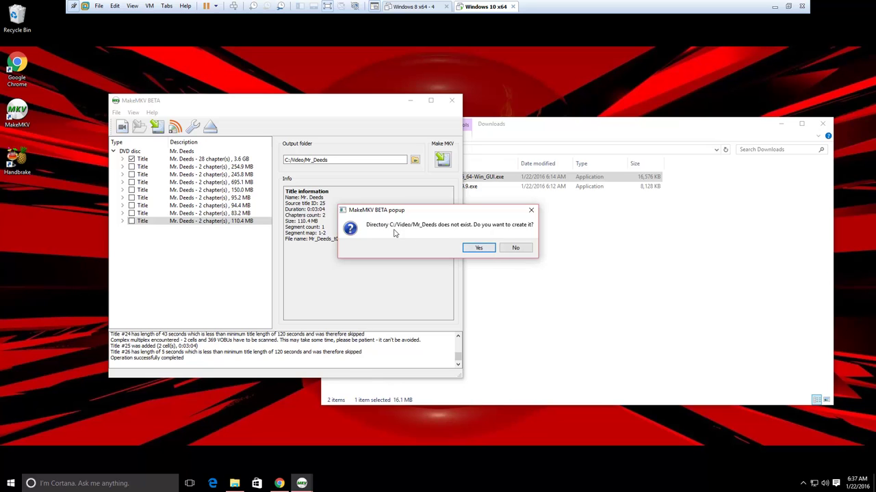
left_click(479, 248)
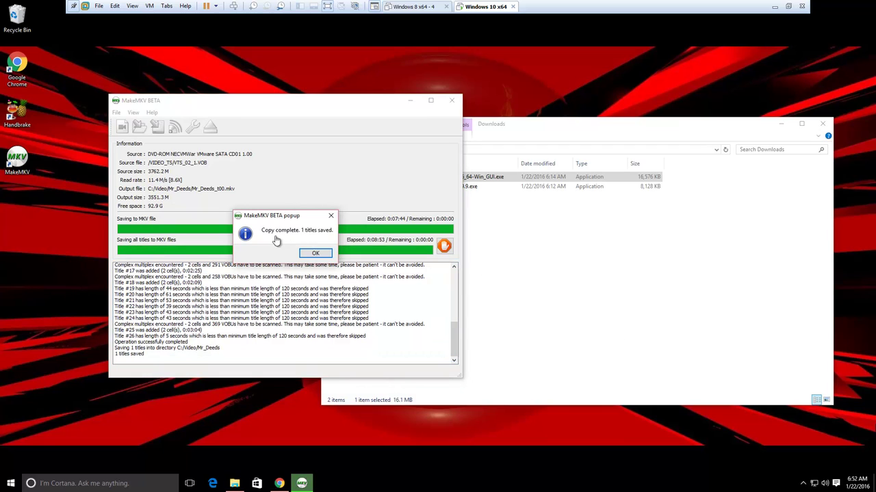
left_click(314, 254)
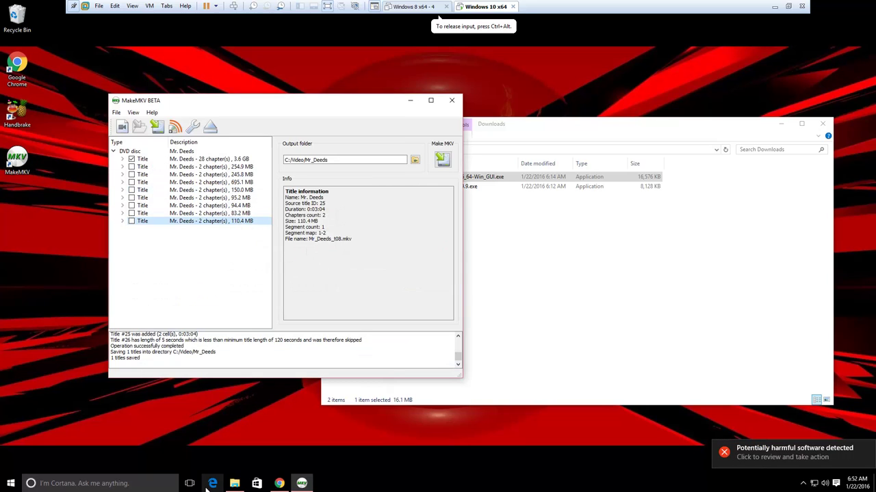
Browse to C:\Video\Mr_Deeds in File Explorer and select Mr_Deeds_t00.mkv to check its size.
left_click(234, 484)
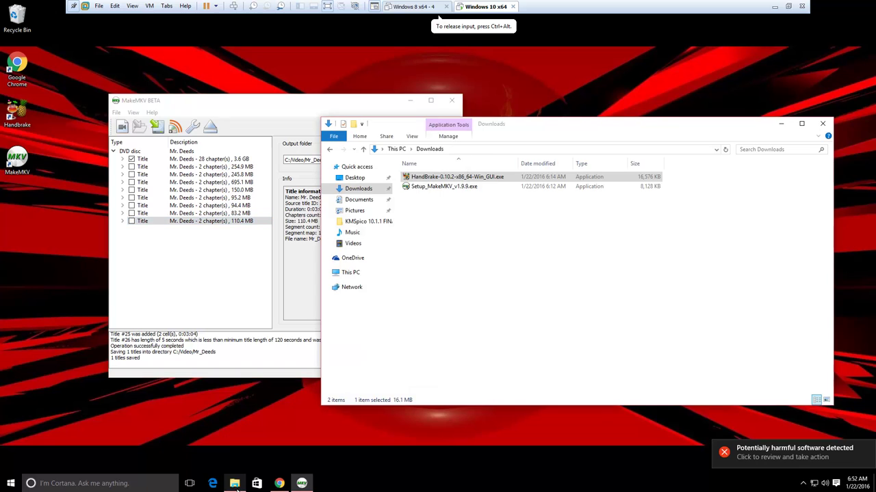
left_click(356, 273)
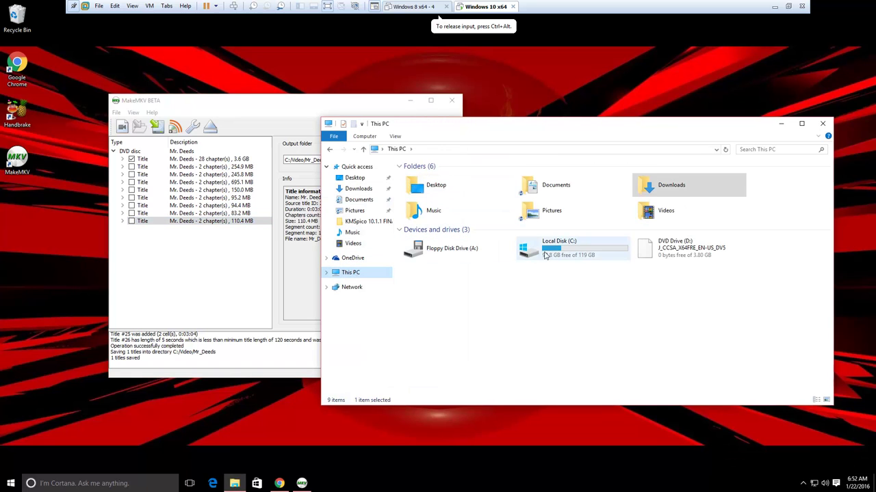
double_click(545, 255)
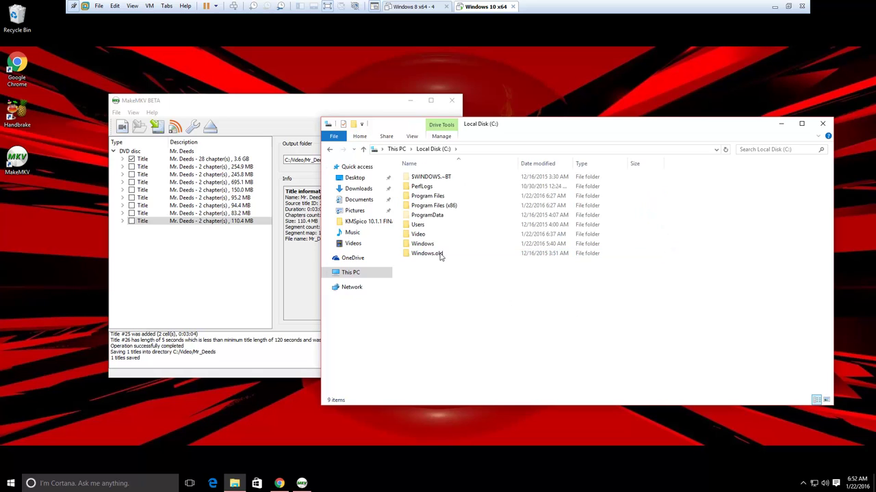
double_click(420, 235)
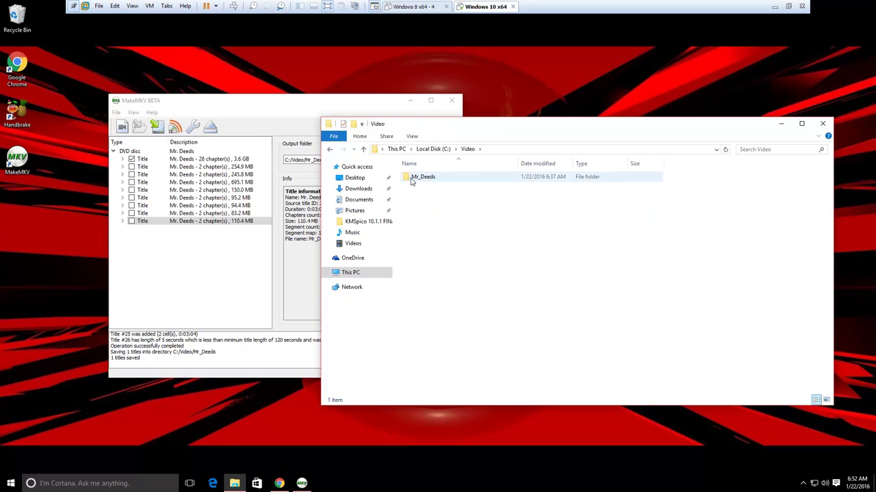
double_click(421, 179)
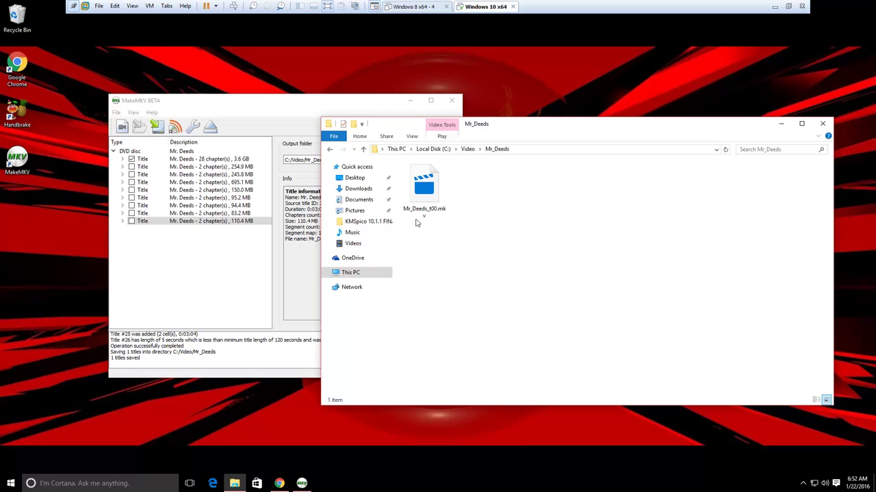
left_click(432, 199)
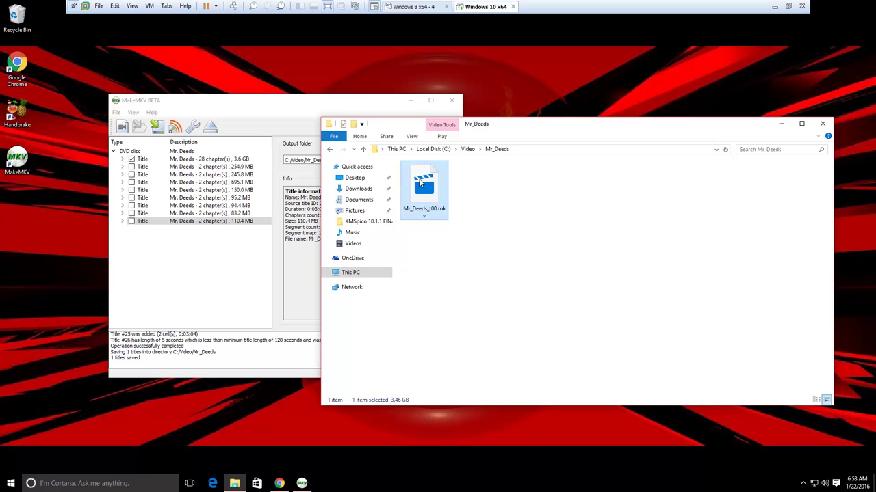
Close MakeMKV and load Mr_Deeds_t00.mkv from C:\Video\Mr_Deeds as the source file in HandBrake.
left_click(450, 101)
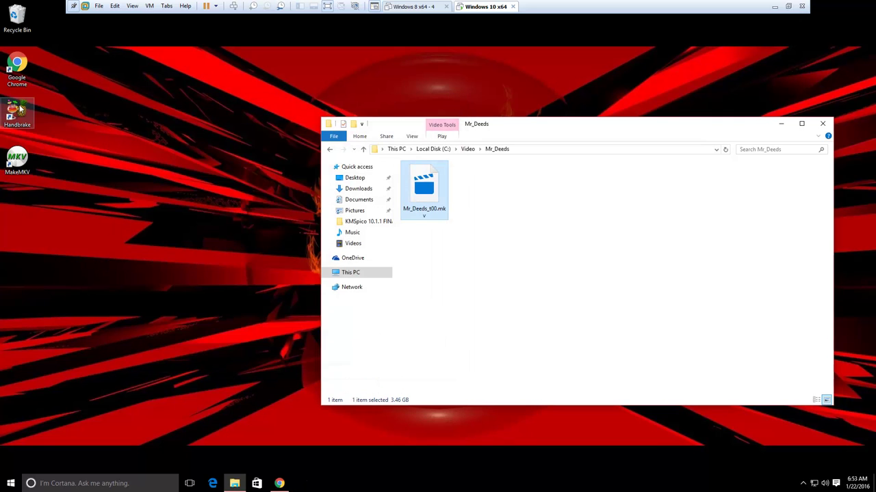
double_click(10, 119)
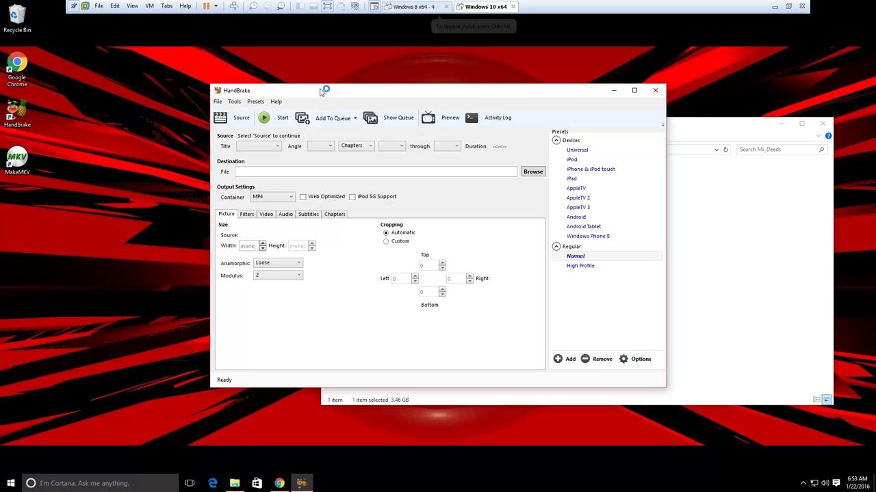
left_click(233, 120)
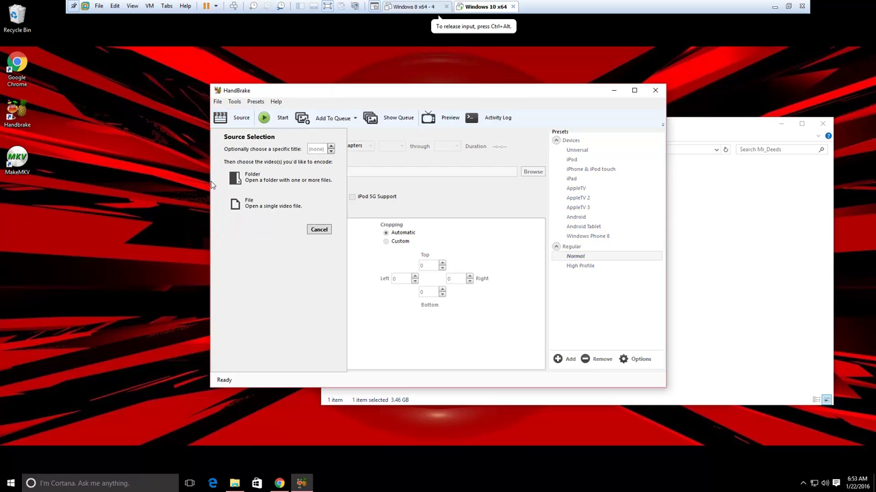
left_click(245, 204)
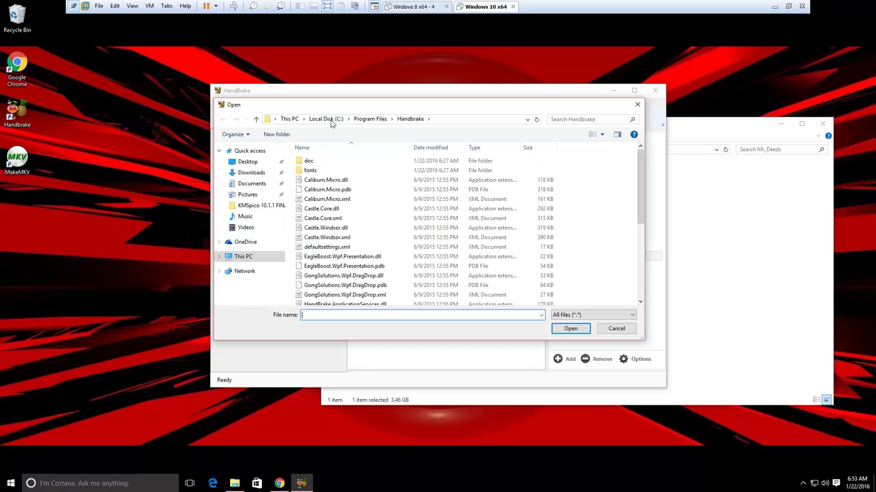
left_click(331, 119)
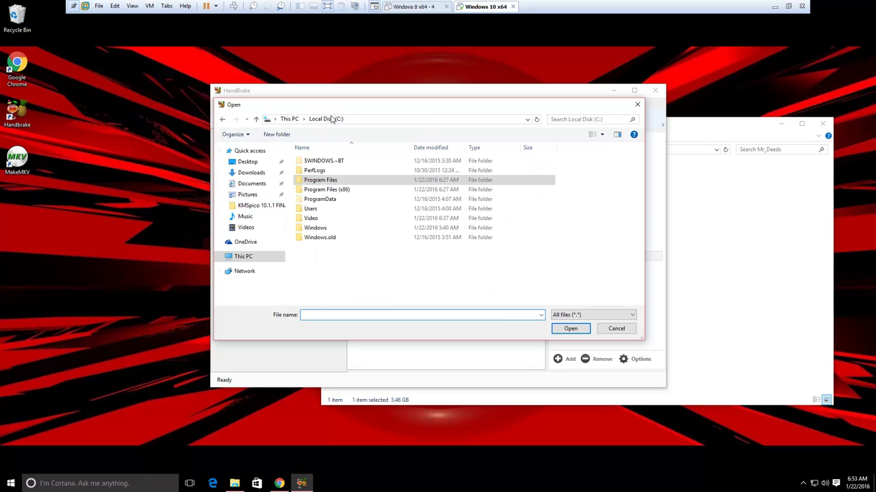
double_click(310, 219)
double_click(313, 163)
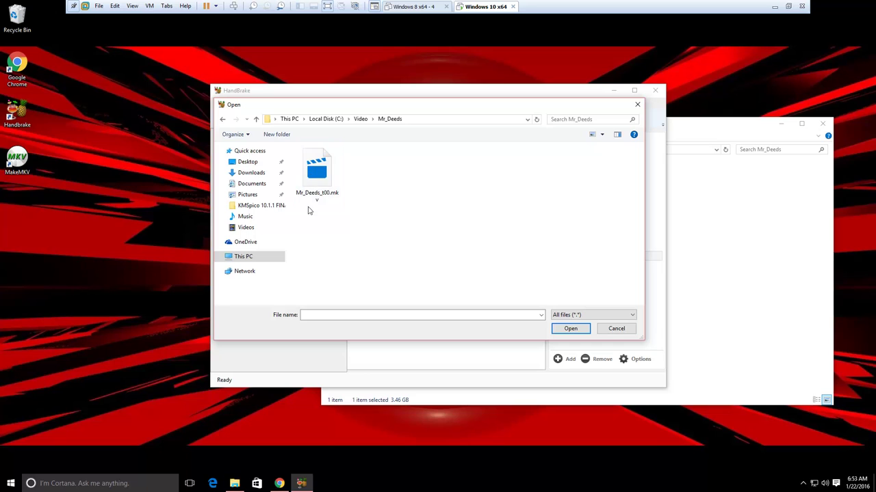
double_click(314, 176)
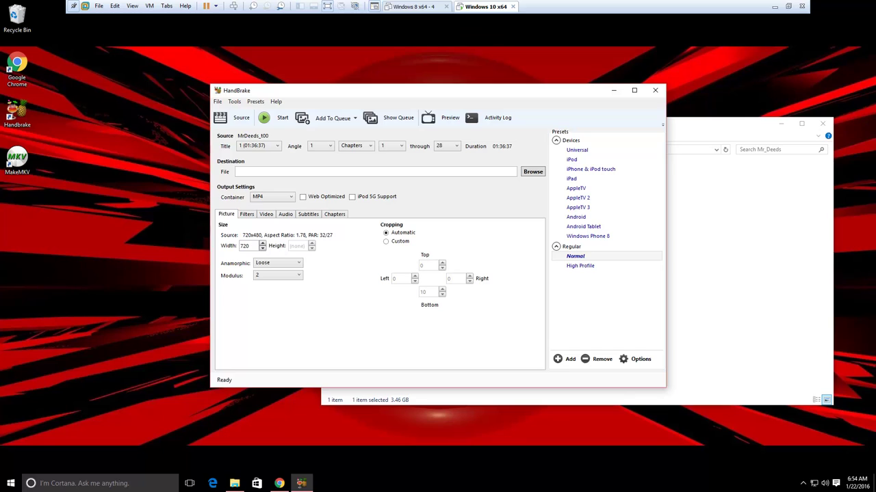
Set the destination file to C:\Video\Mr Deeds.mp4 and start the encode with the Normal preset.
left_click(251, 170)
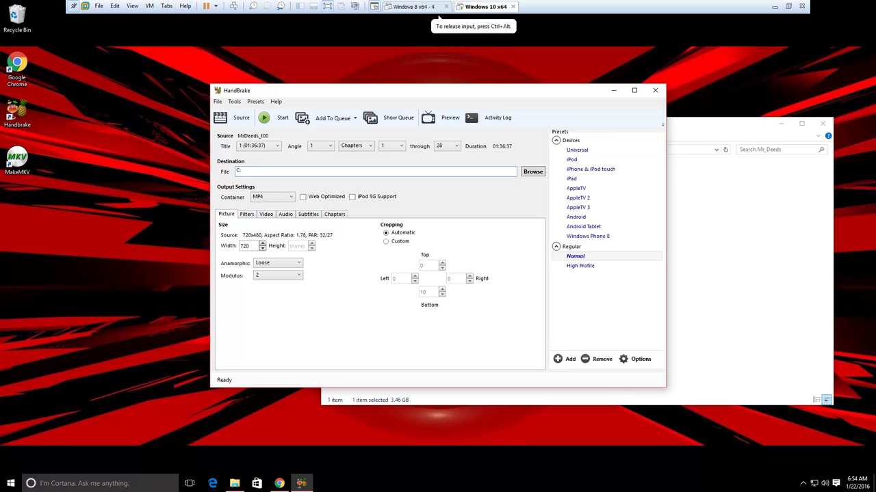
type("C:\\Video\\Mr Deeds.mp4")
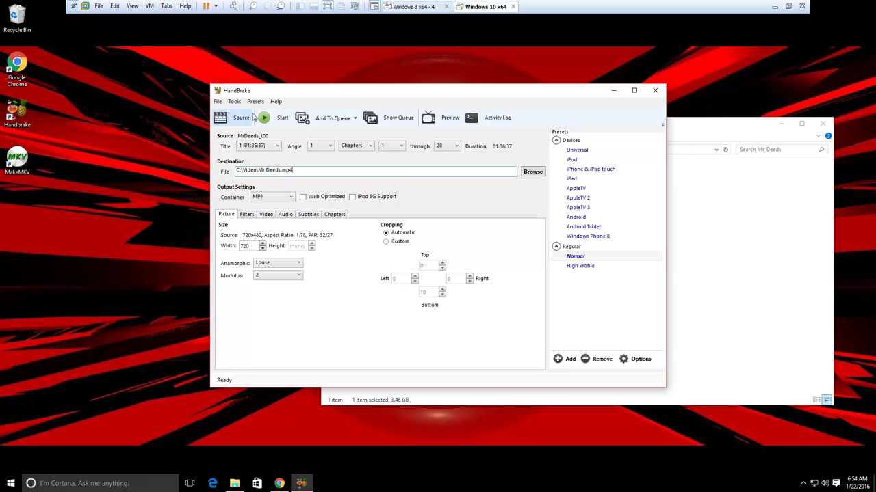
left_click(280, 117)
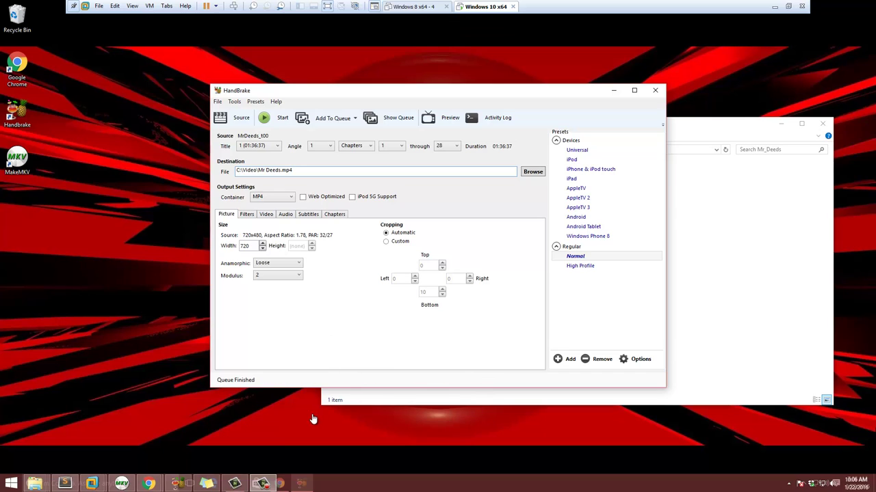
Switch to File Explorer, go up to the C:\Video folder, and check the size of Mr Deeds.mp4.
left_click(698, 347)
left_click(715, 309)
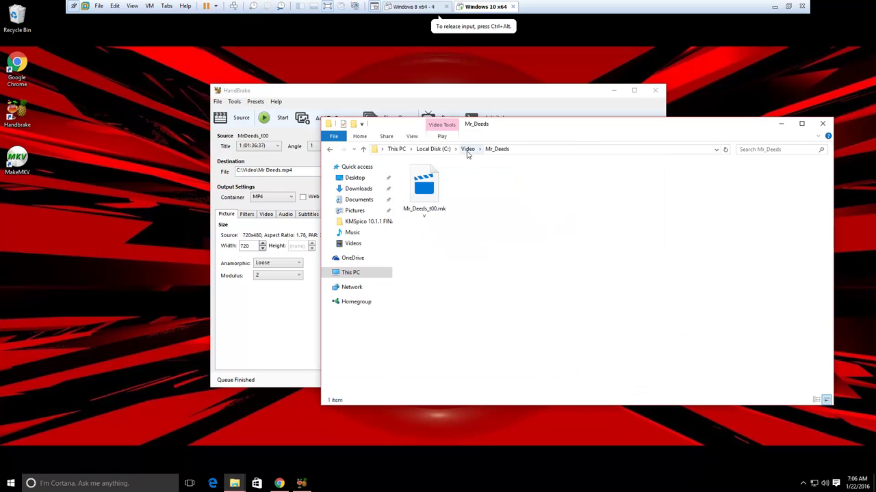
left_click(467, 149)
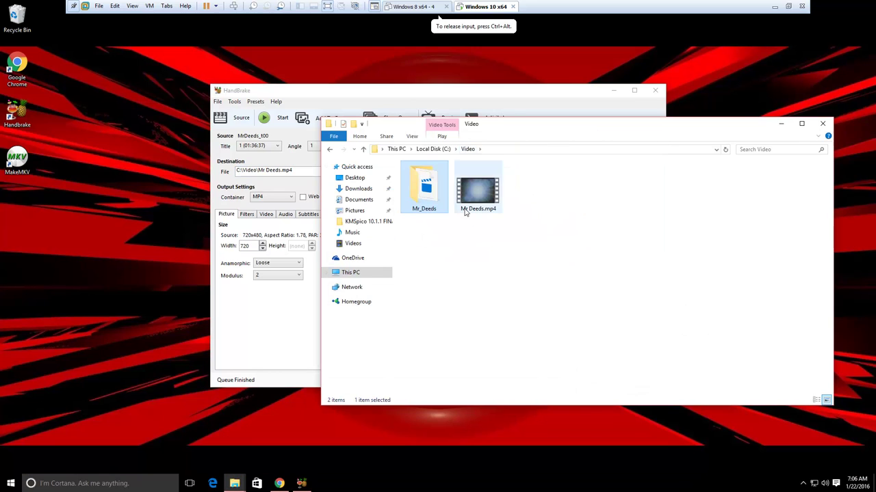
left_click(474, 197)
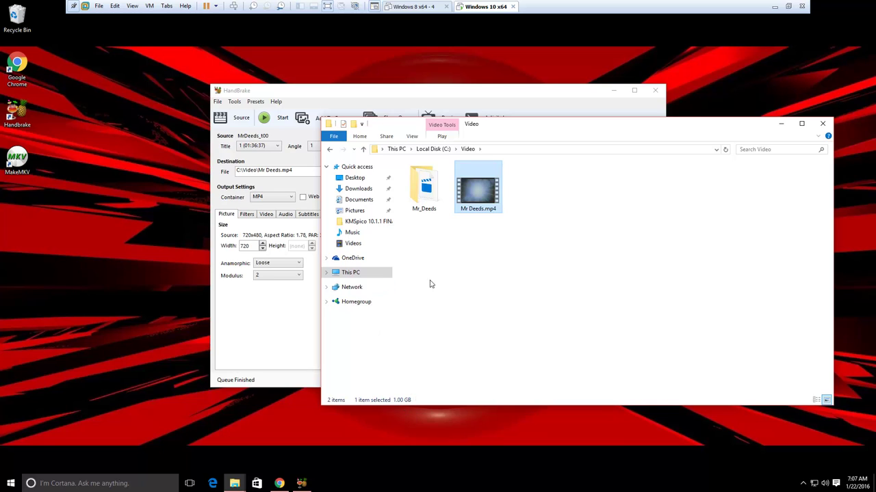
left_click(562, 259)
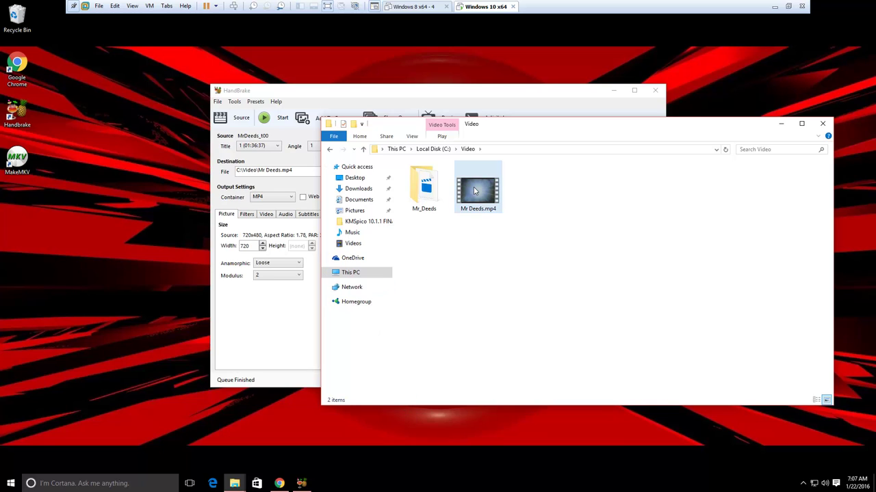
Play Mr Deeds.mp4, skip ahead to about 10 minutes 40 seconds, and close the video player.
double_click(475, 190)
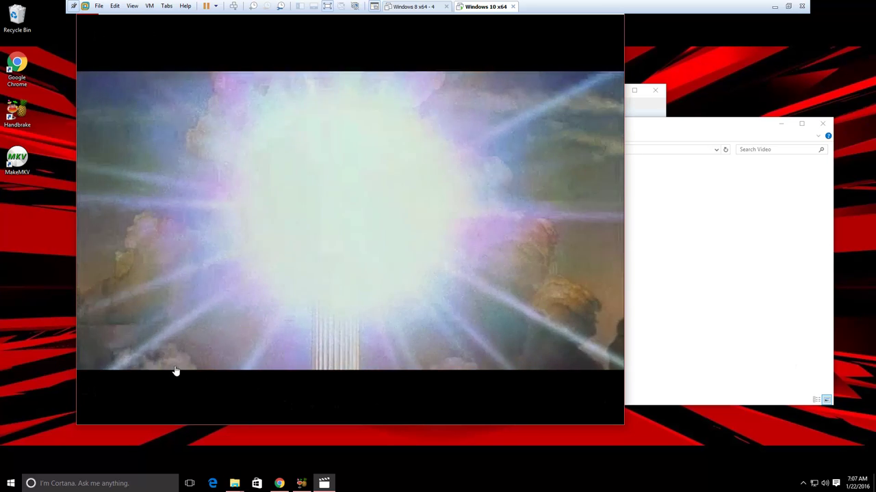
mouse_move(295, 328)
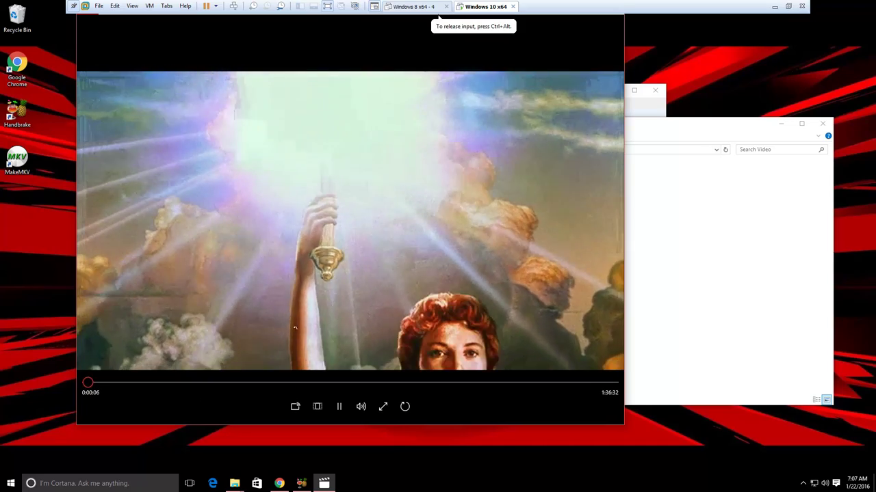
left_click(146, 383)
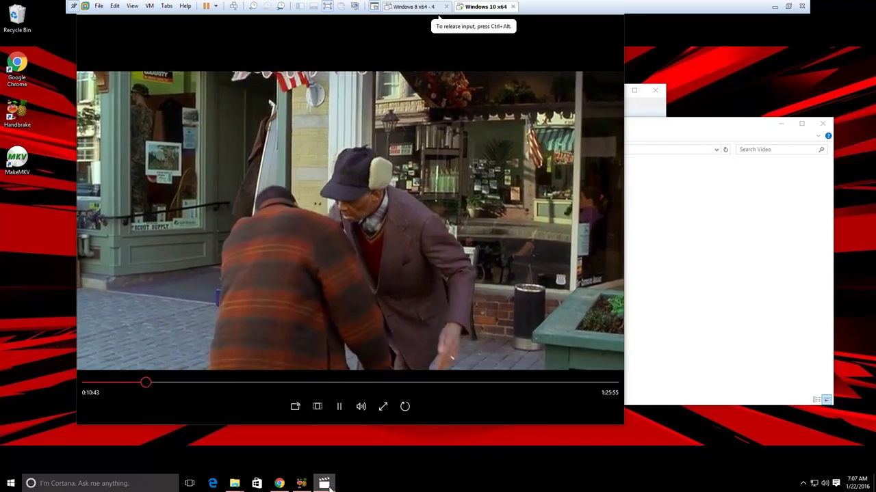
right_click(326, 482)
left_click(322, 464)
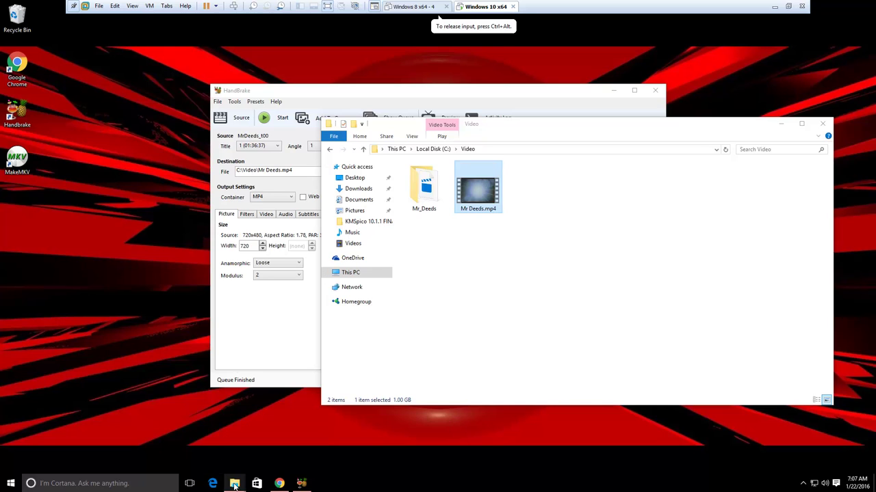
Open a second File Explorer window, show the Network location, and move the window clear of the Video folder window.
mouse_move(235, 484)
left_click(274, 445)
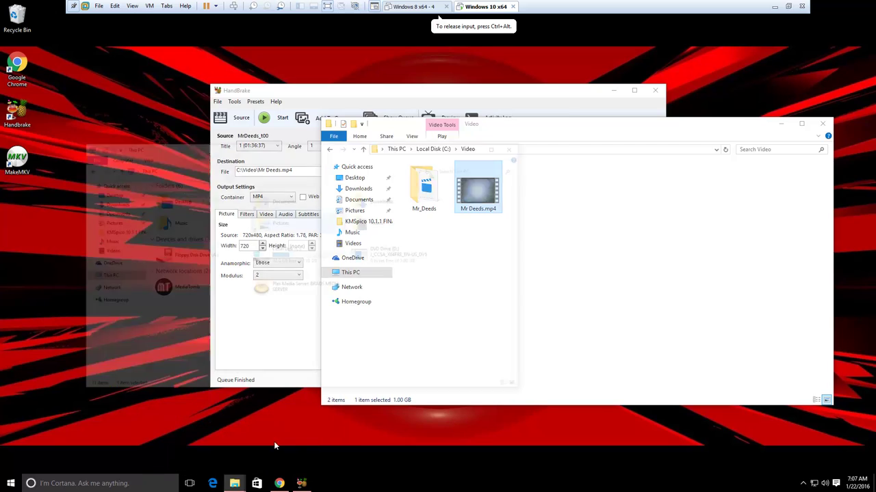
left_click(85, 237)
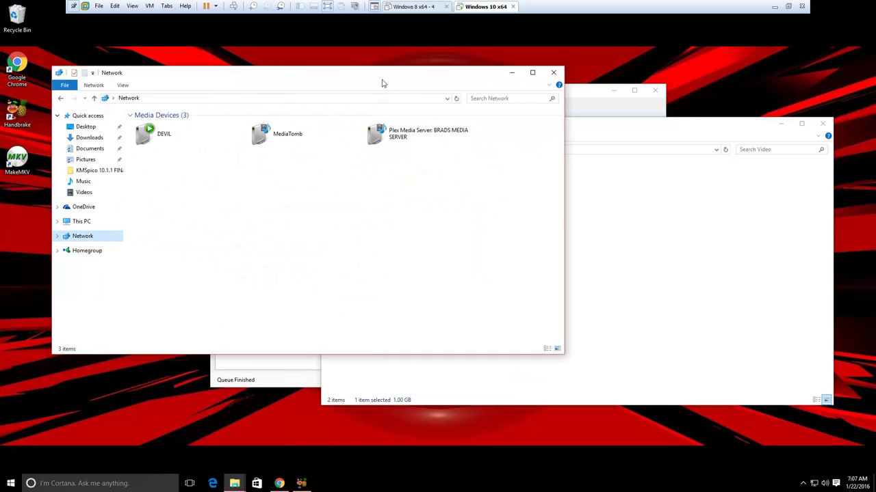
left_click_drag(381, 78, 328, 40)
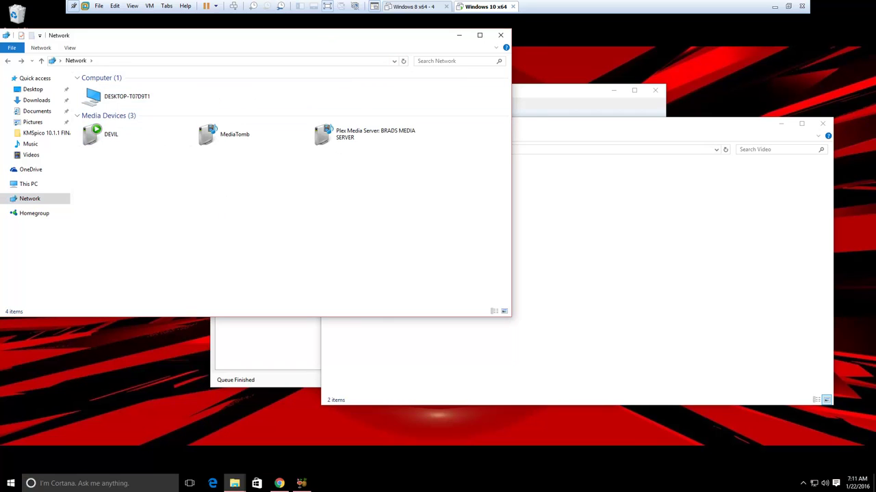
Go to the network server \\DATACENTER in the Network window.
left_click(106, 60)
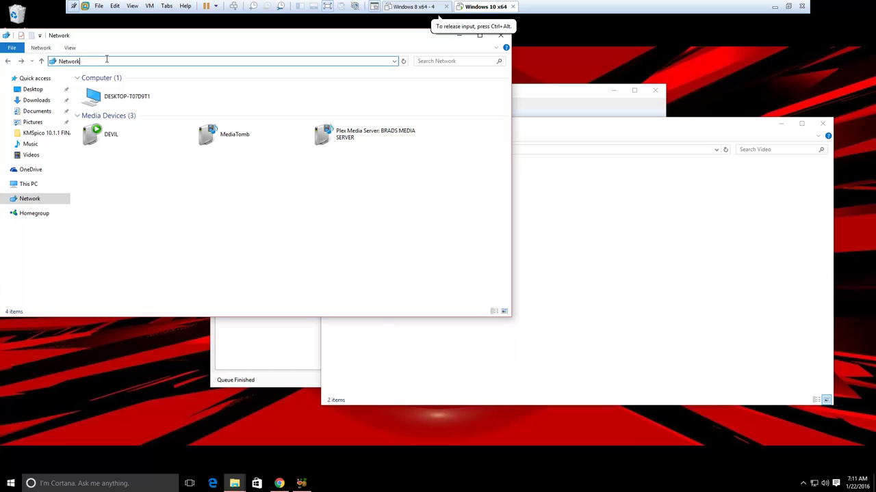
left_click_drag(77, 61, 43, 61)
type("\\\\DATAC")
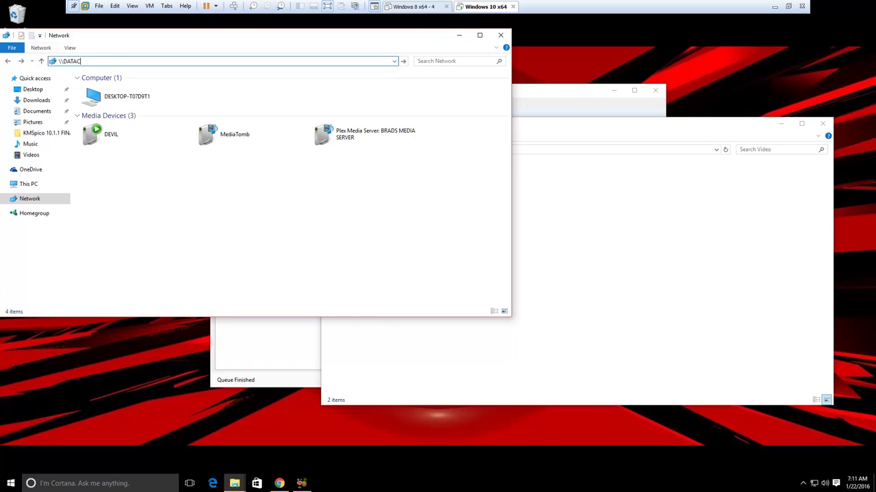
type("ENTER")
key("Return")
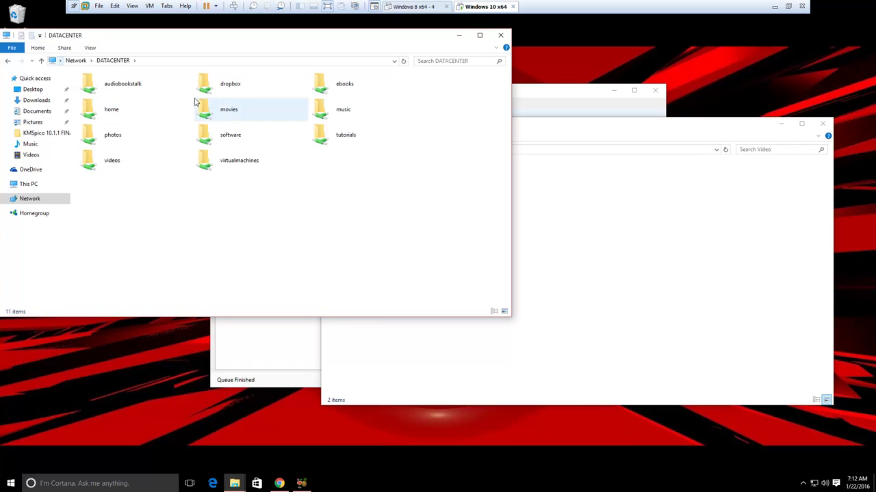
Open the Comedy folder inside the server's movies share.
left_click(229, 119)
double_click(231, 120)
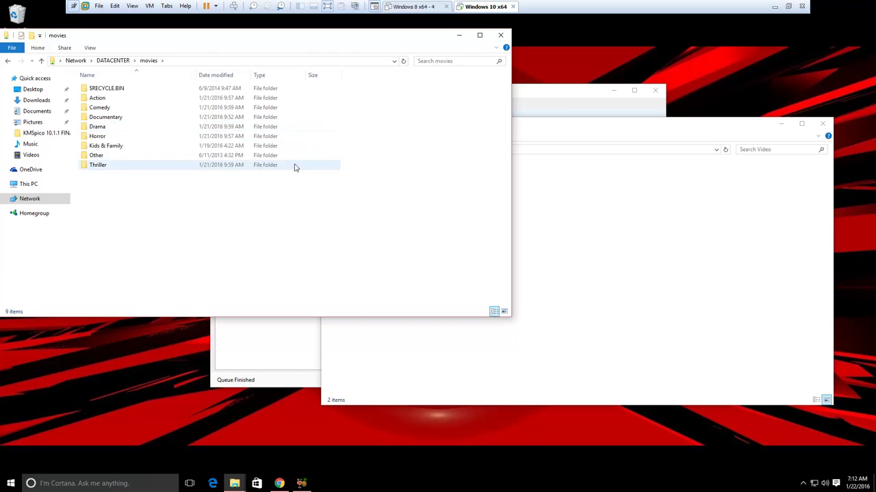
left_click(105, 110)
double_click(105, 109)
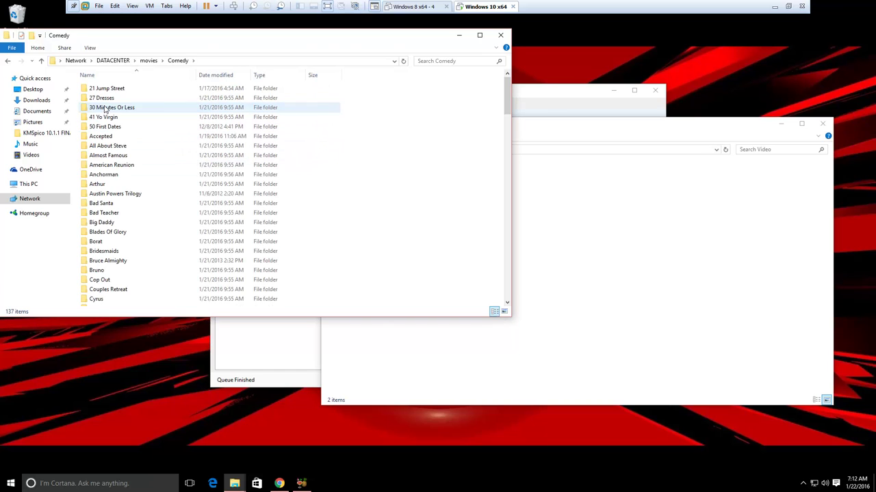
scroll(287, 178, "down", 2)
Create a new folder named Mr Deeds in the server's Comedy folder.
left_click(572, 260)
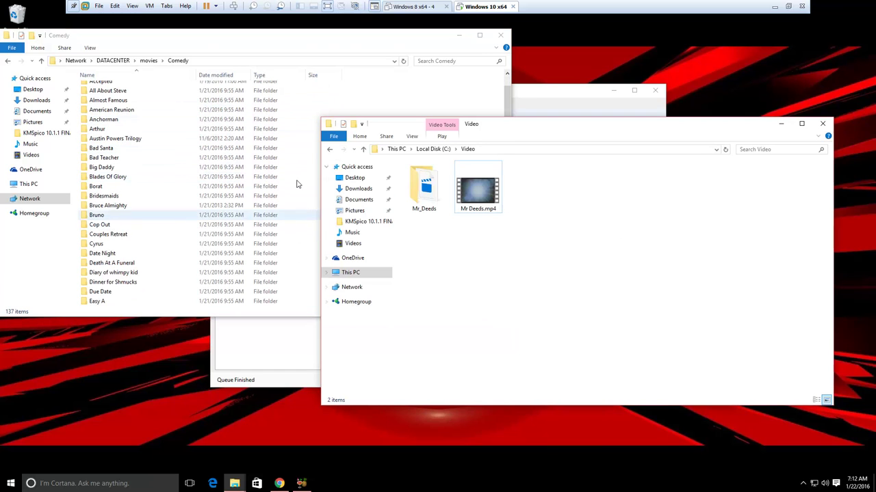
left_click(329, 43)
right_click(381, 146)
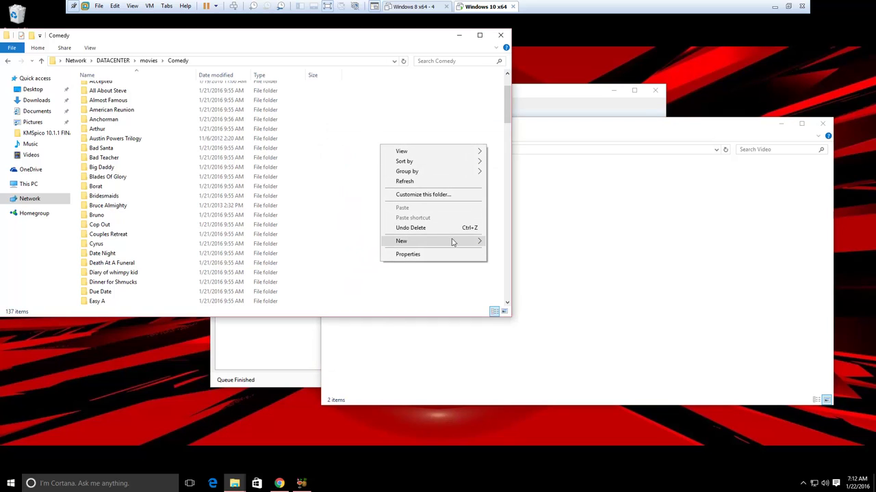
mouse_move(479, 244)
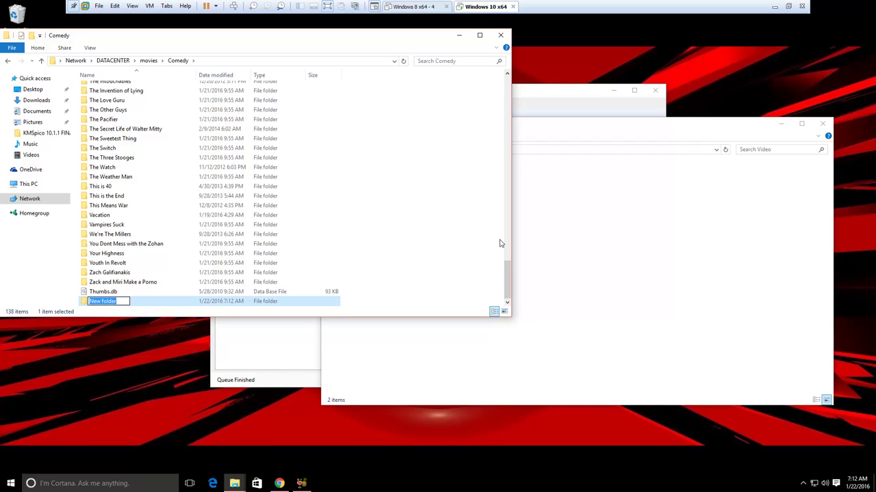
type("Mr Deeds")
key("Return")
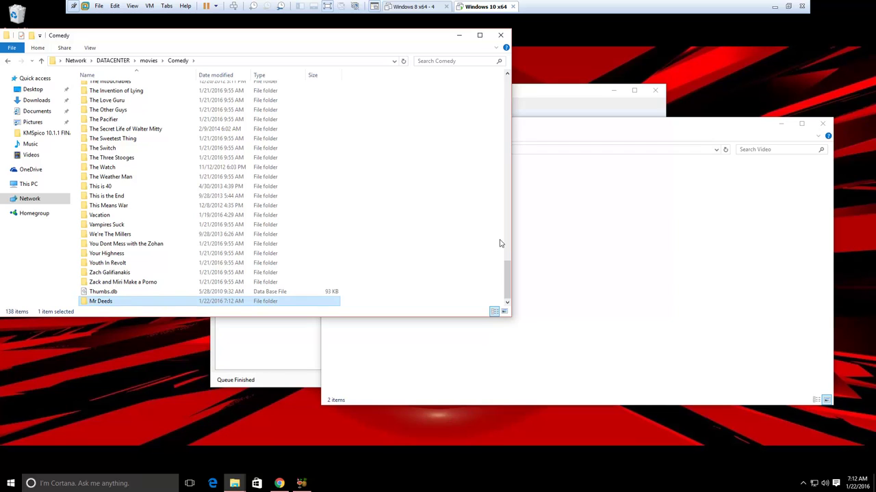
Open the new Mr Deeds folder and copy Mr Deeds.mp4 into it from C:\Video.
double_click(144, 303)
left_click(629, 305)
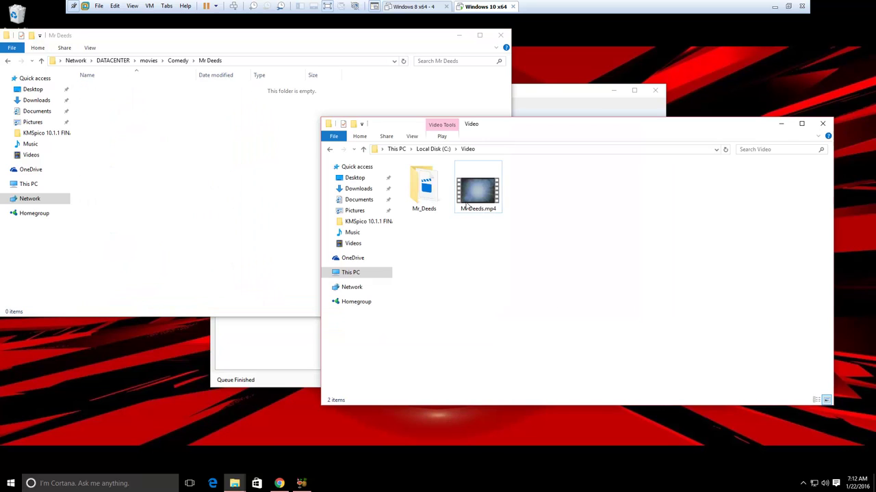
left_click_drag(479, 198, 153, 182)
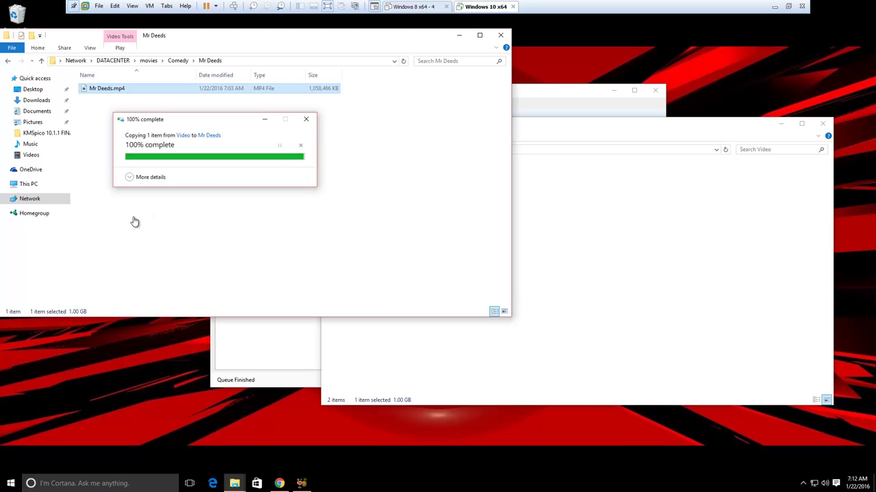
Switch to Plex in Chrome and search the Movies library for "mr".
left_click(279, 480)
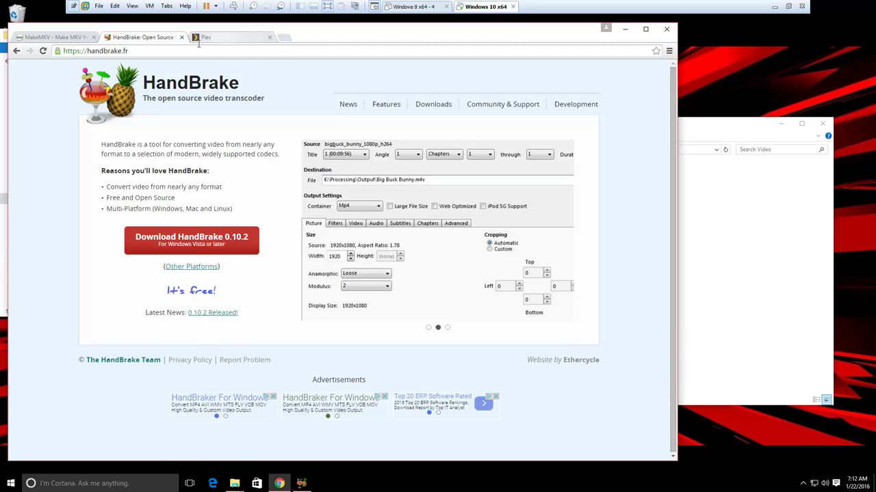
left_click(204, 38)
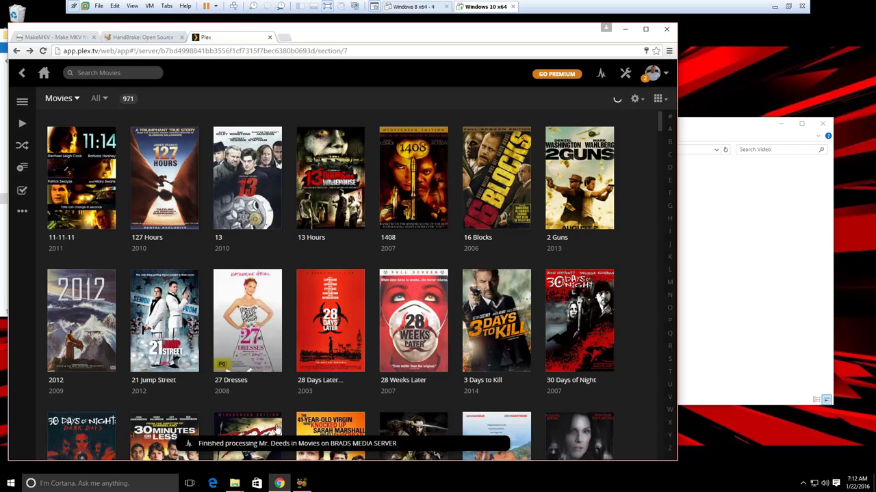
left_click(112, 72)
type("mr")
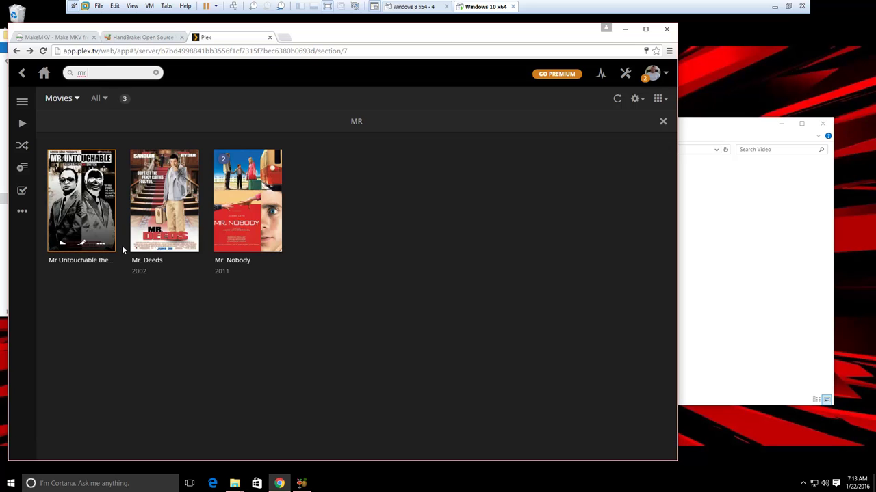
Open the Mr. Deeds movie page, play the film briefly, and close Plex.
left_click(164, 200)
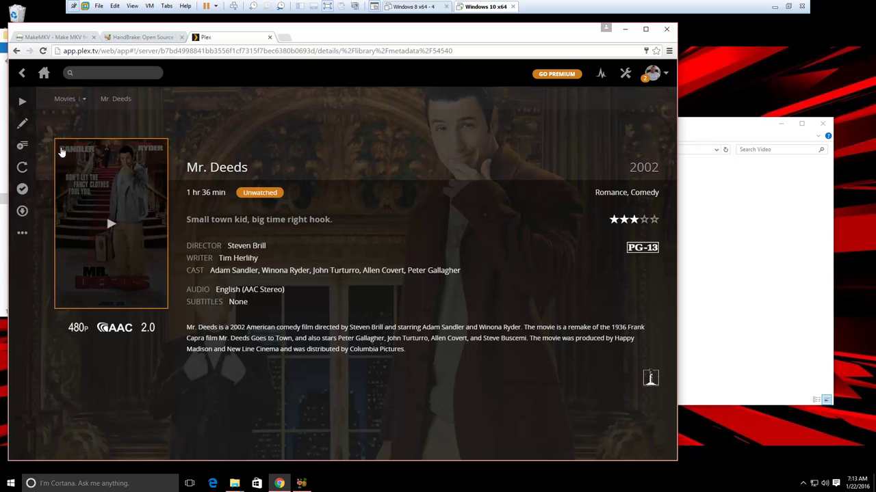
left_click(23, 101)
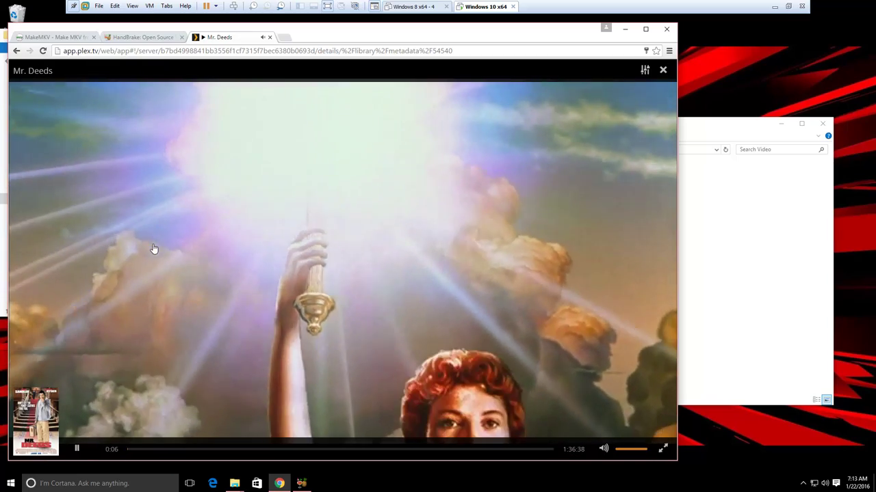
left_click(271, 38)
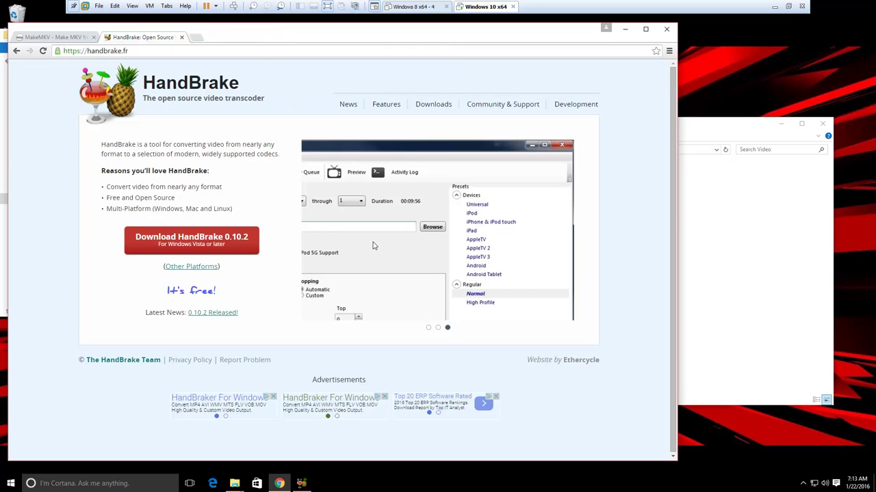